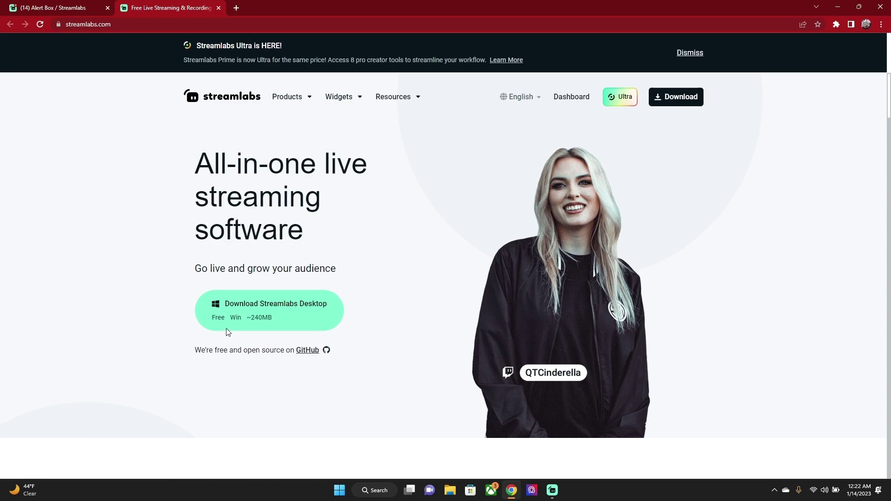
- Start downloading the Streamlabs Desktop installer, then cancel the download
{"action": "left_click", "coordinate": [260, 314]}
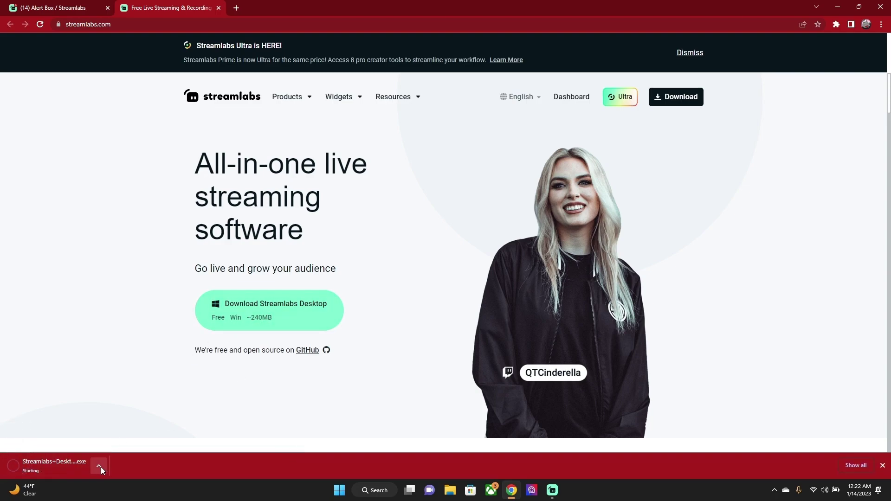
{"action": "left_click", "coordinate": [99, 466]}
{"action": "left_click", "coordinate": [111, 450]}
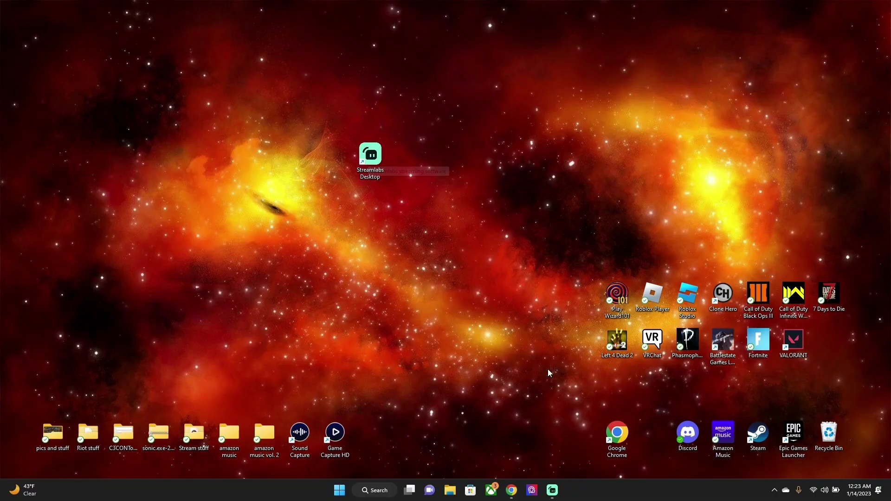
- Launch Streamlabs Desktop 1.12.5 from its taskbar icon
{"action": "left_click", "coordinate": [553, 490]}
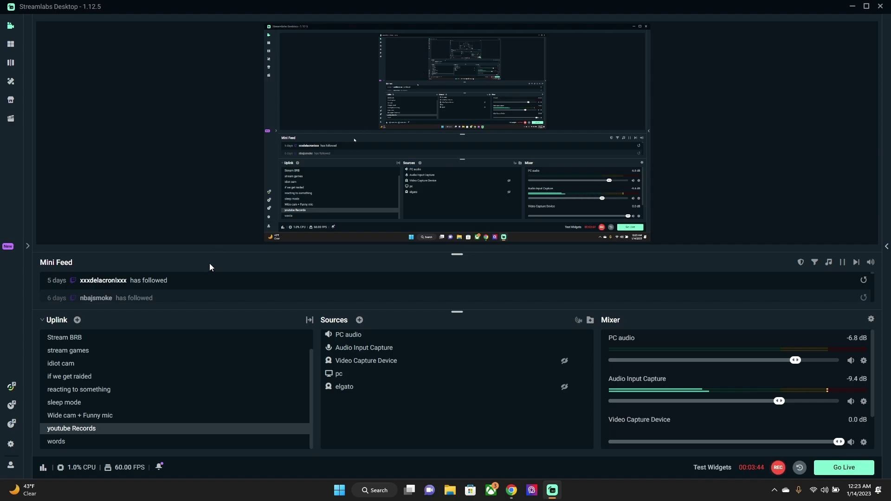
- Return to the Alert Box dashboard in Chrome and open the Themes & Overlays library
{"action": "left_click", "coordinate": [508, 490]}
{"action": "left_click", "coordinate": [23, 6]}
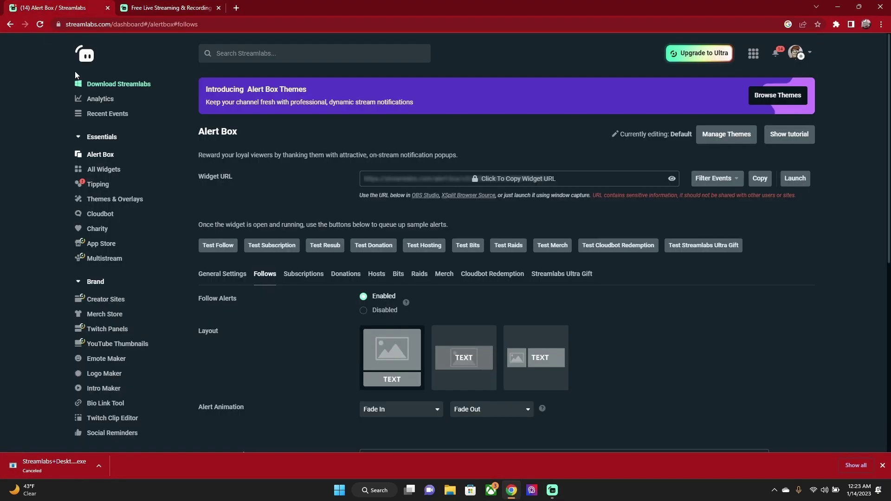
{"action": "left_click", "coordinate": [93, 138]}
{"action": "left_click", "coordinate": [78, 138]}
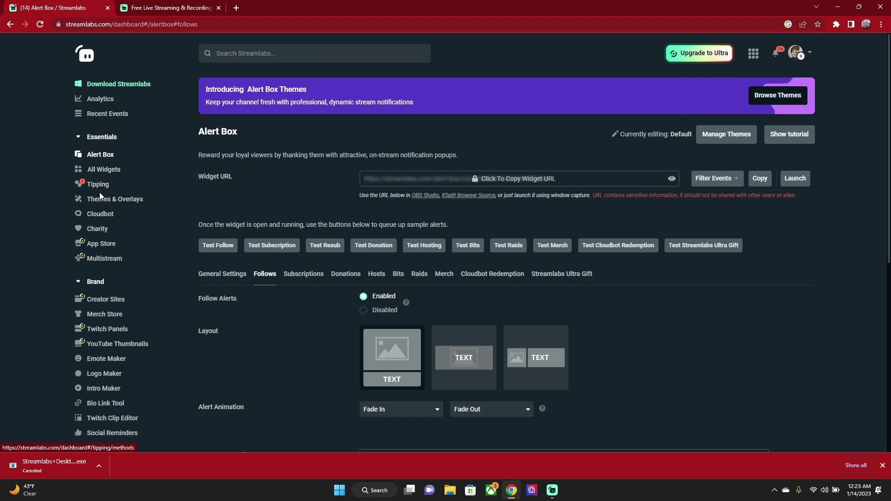
{"action": "left_click", "coordinate": [121, 209]}
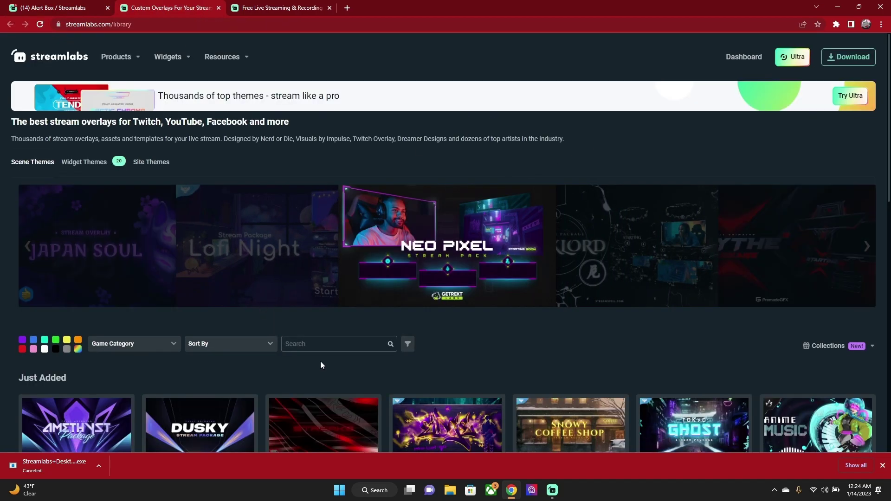
- Browse the Just Added, Featured and Most Popular scene themes
{"action": "scroll", "coordinate": [321, 365], "scroll_direction": "down", "scroll_amount": 5}
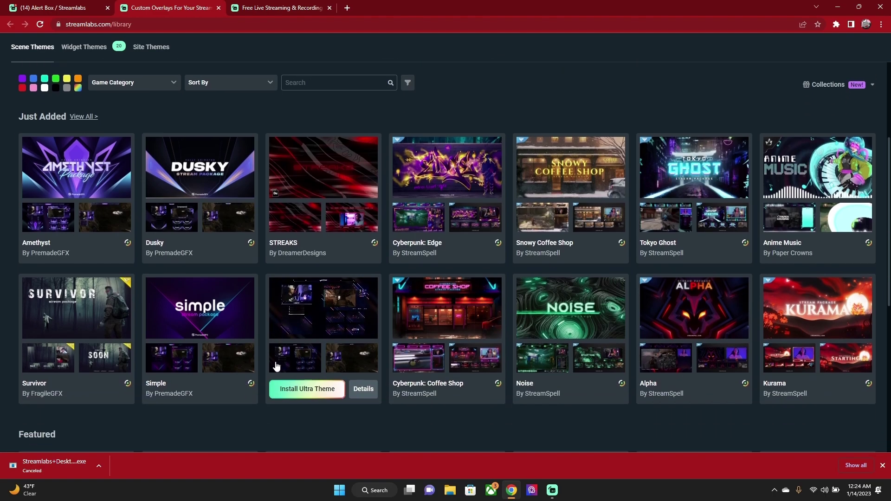
{"action": "scroll", "coordinate": [297, 371], "scroll_direction": "down", "scroll_amount": 1}
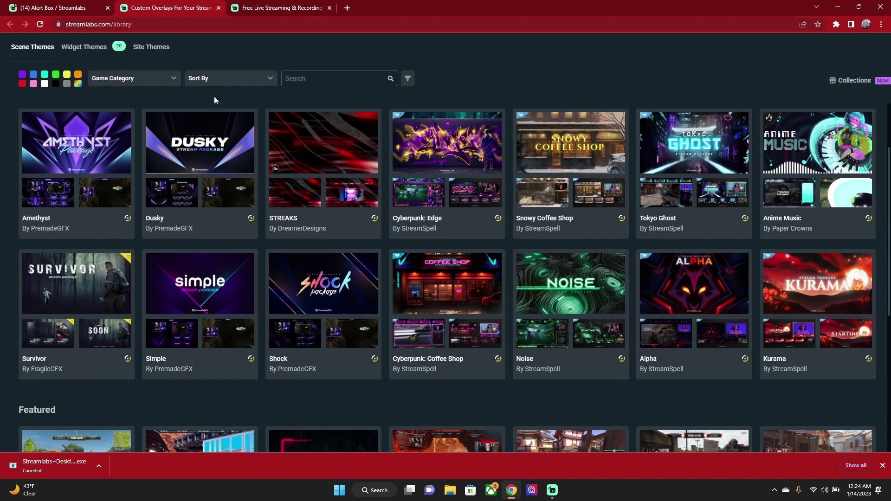
{"action": "scroll", "coordinate": [223, 140], "scroll_direction": "down", "scroll_amount": 4}
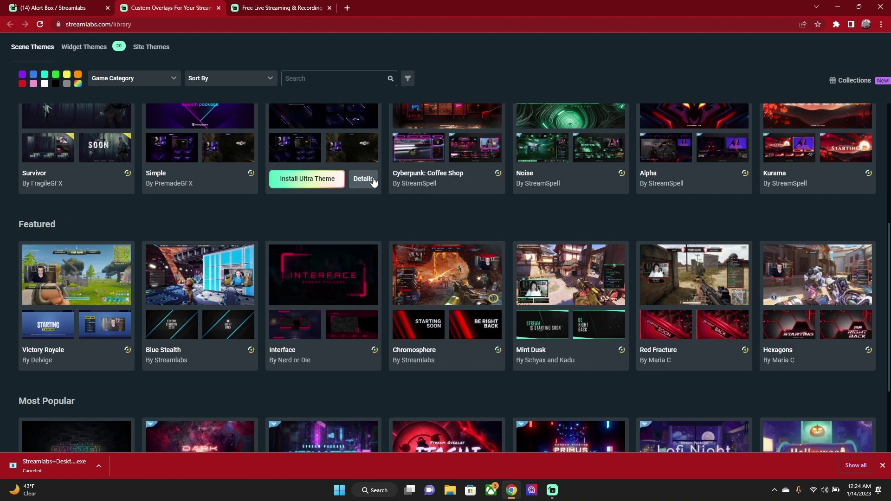
{"action": "mouse_move", "coordinate": [497, 188]}
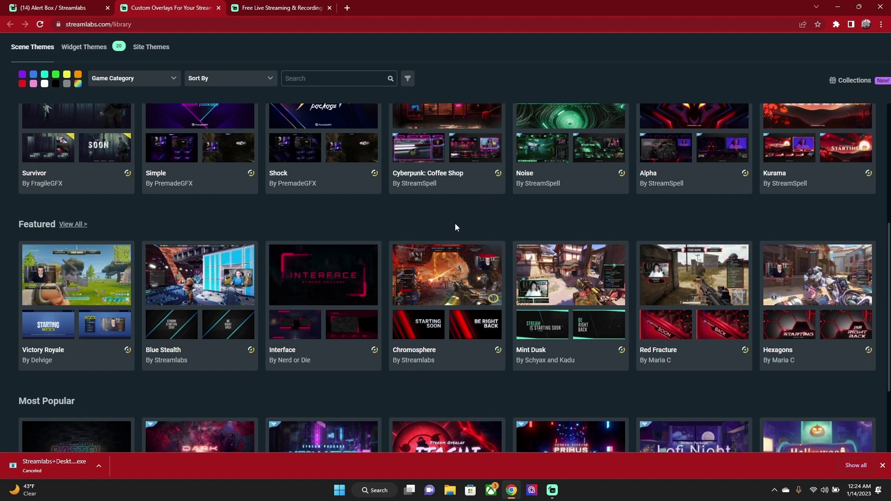
{"action": "scroll", "coordinate": [454, 224], "scroll_direction": "down", "scroll_amount": 3}
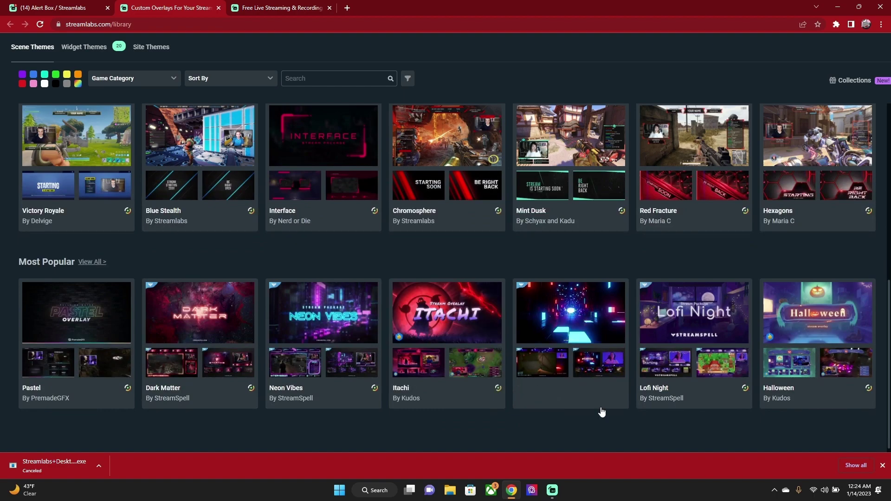
{"action": "scroll", "coordinate": [598, 408], "scroll_direction": "up", "scroll_amount": 8}
{"action": "scroll", "coordinate": [348, 281], "scroll_direction": "up", "scroll_amount": 5}
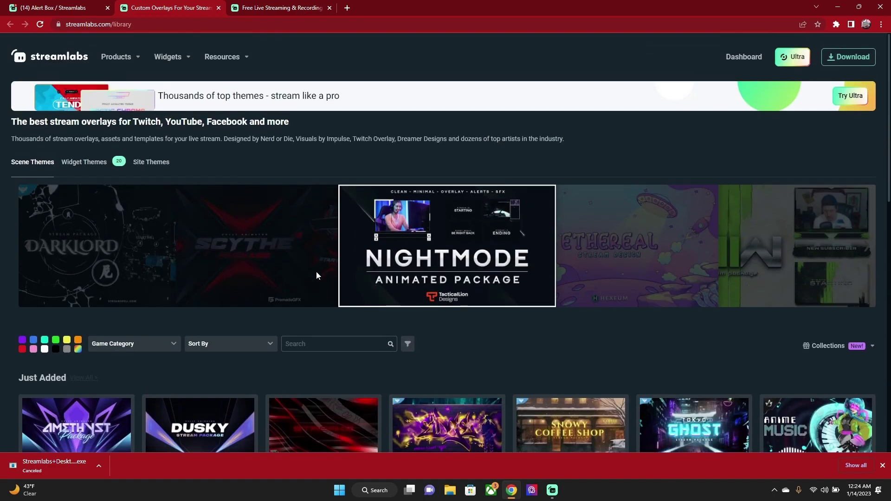
{"action": "scroll", "coordinate": [300, 297], "scroll_direction": "down", "scroll_amount": 3}
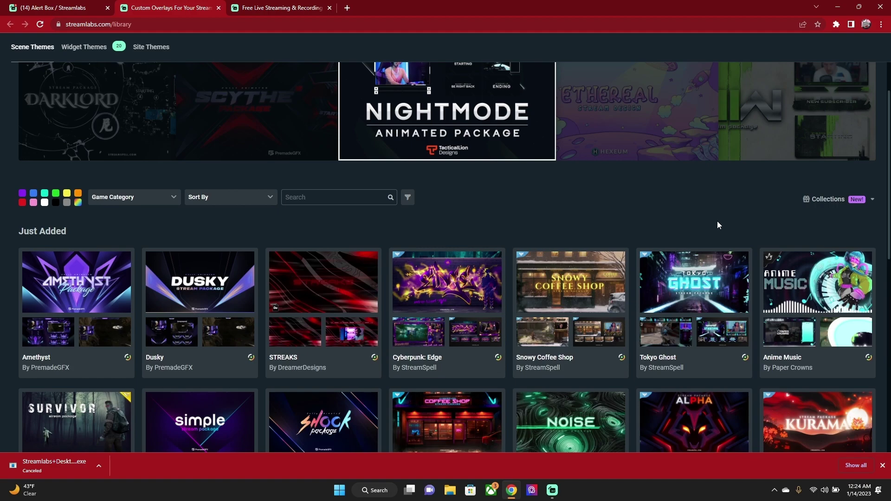
{"action": "mouse_move", "coordinate": [661, 229]}
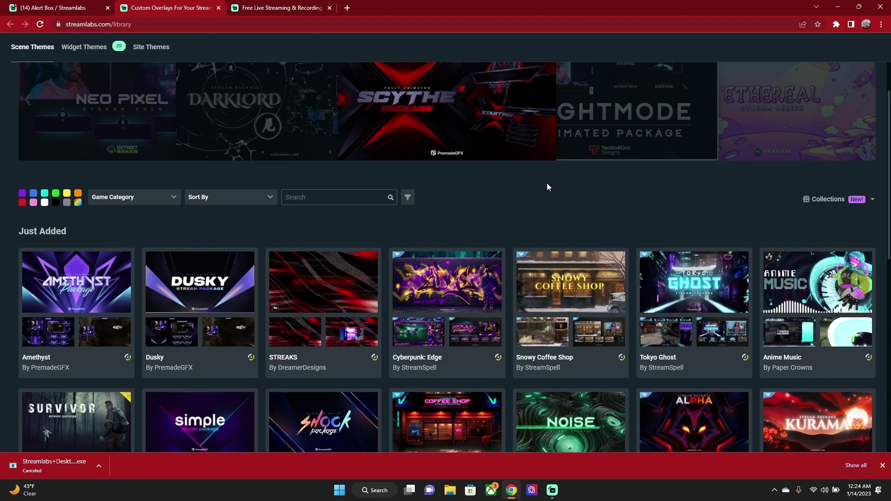
- Return to Streamlabs Desktop and show the Uplink scene collection list
{"action": "mouse_move", "coordinate": [518, 290]}
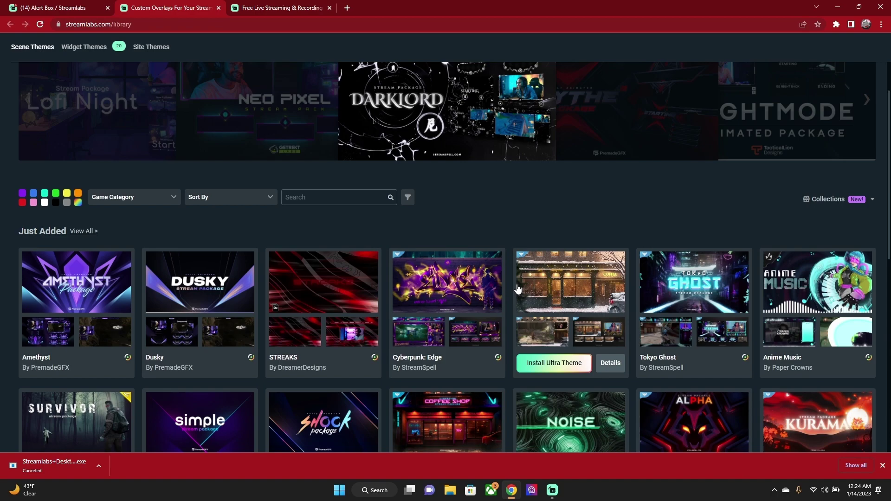
{"action": "left_click", "coordinate": [552, 491]}
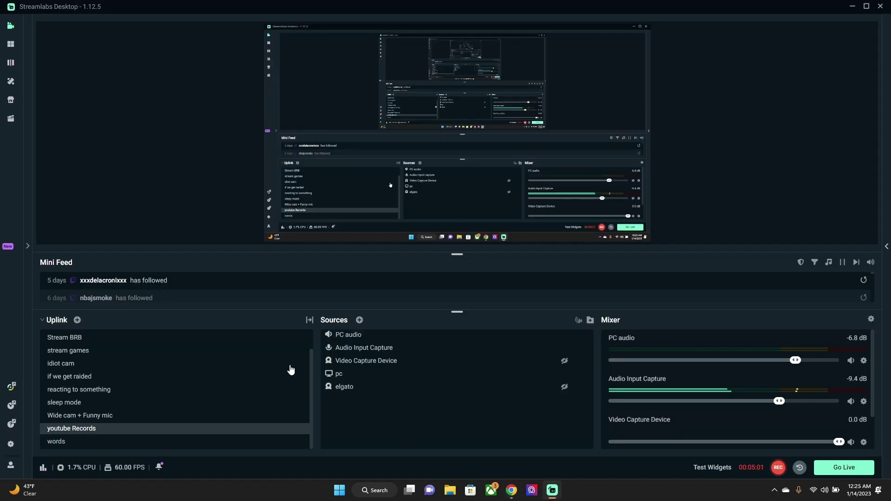
{"action": "left_click", "coordinate": [53, 322]}
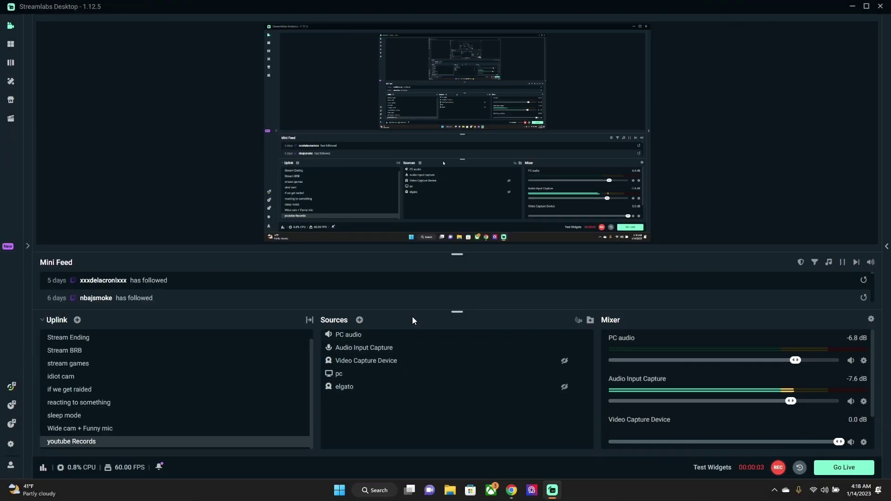
{"action": "left_click", "coordinate": [360, 320]}
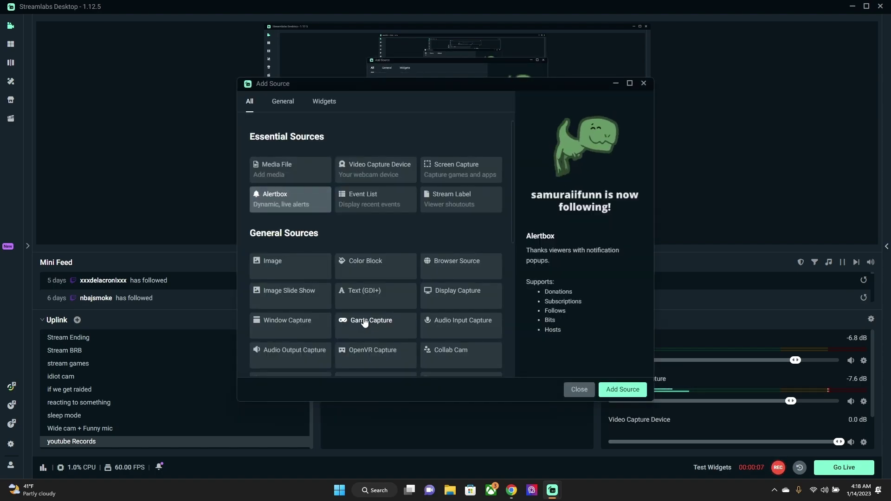
{"action": "left_click", "coordinate": [363, 162]}
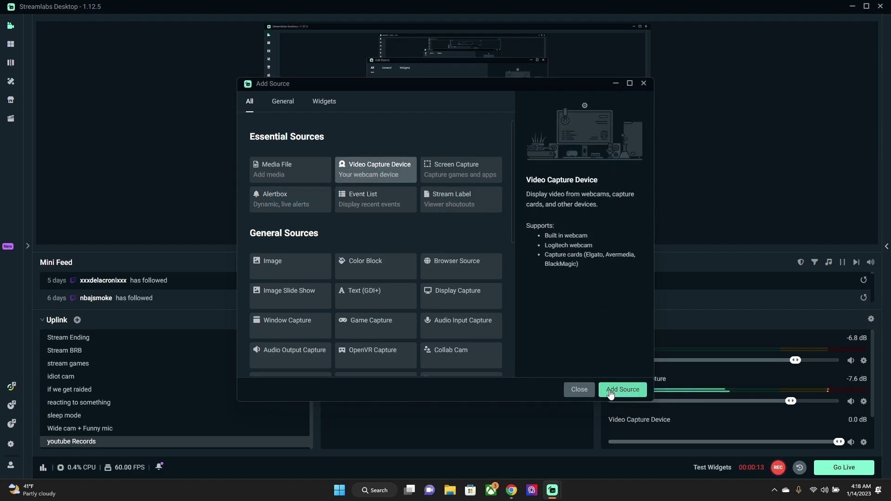
{"action": "left_click", "coordinate": [644, 83]}
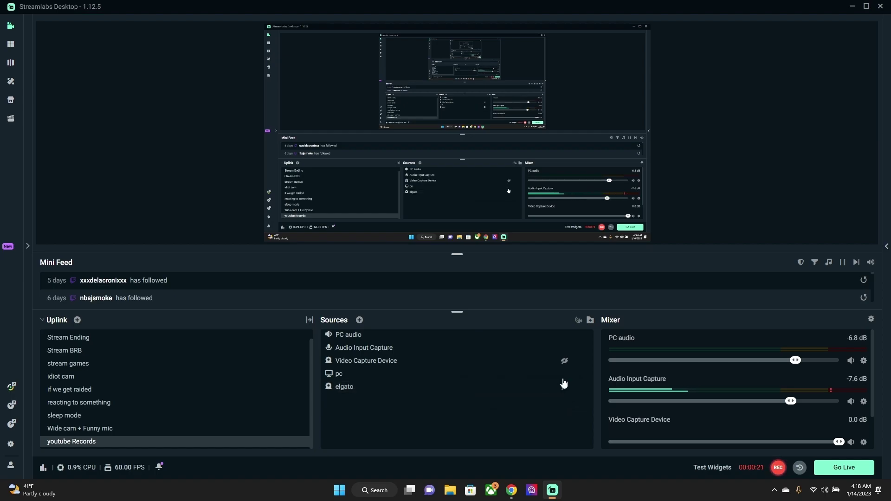
{"action": "left_click", "coordinate": [583, 386]}
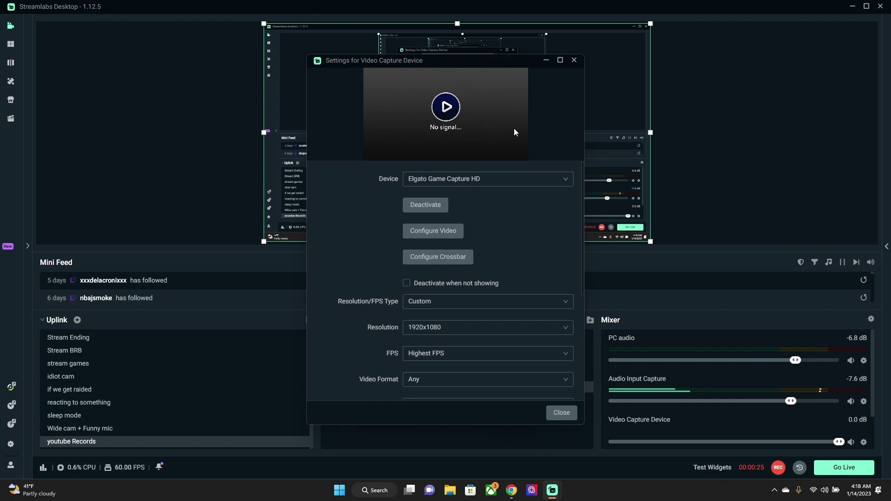
{"action": "left_click", "coordinate": [570, 181]}
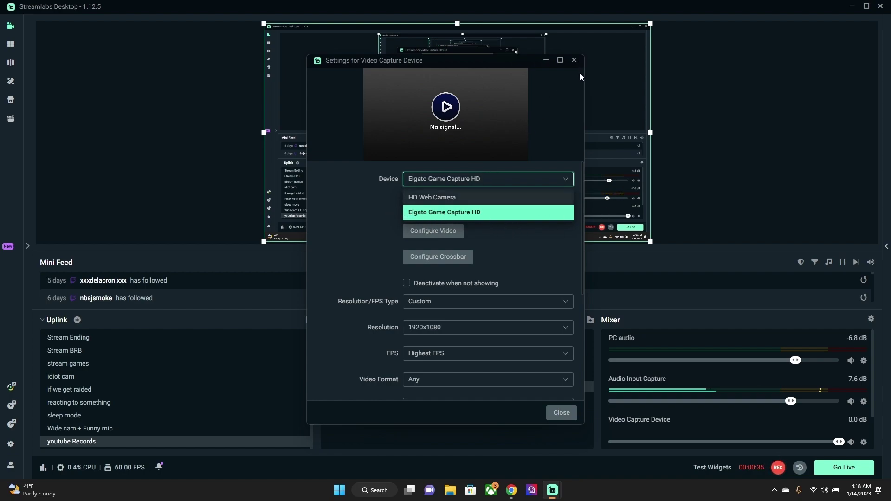
{"action": "left_click", "coordinate": [561, 413]}
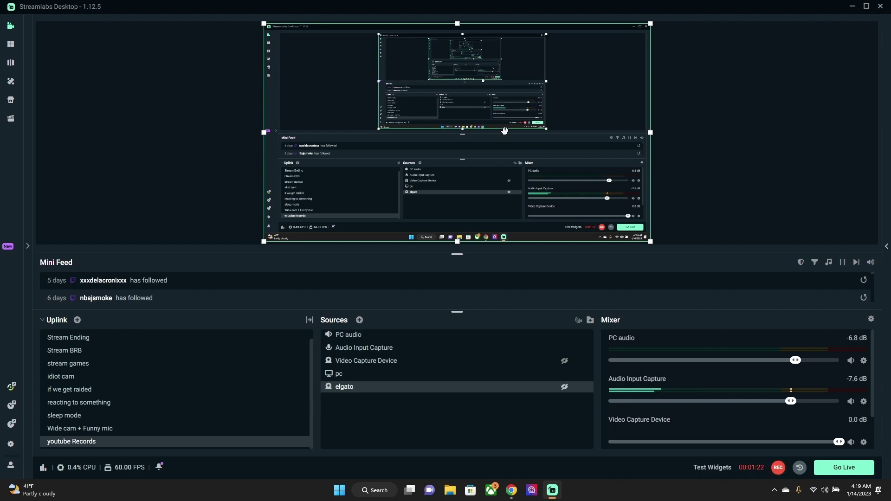
- Look at the Display Capture and Audio Output Capture source types, then close the picker without adding anything
{"action": "left_click", "coordinate": [360, 321]}
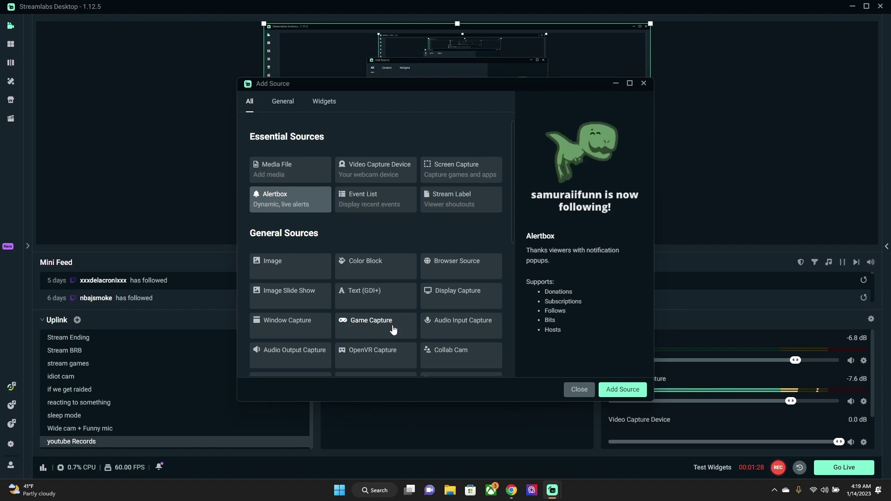
{"action": "left_click", "coordinate": [449, 302]}
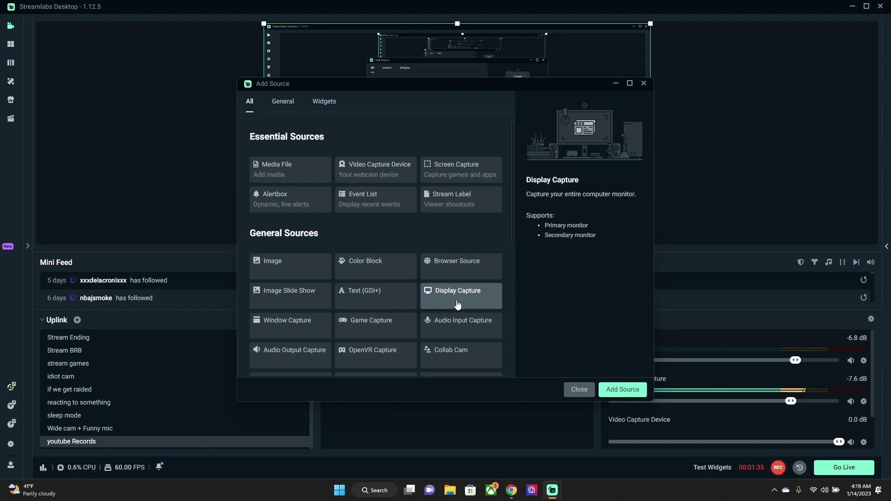
{"action": "scroll", "coordinate": [293, 302], "scroll_direction": "down", "scroll_amount": 1}
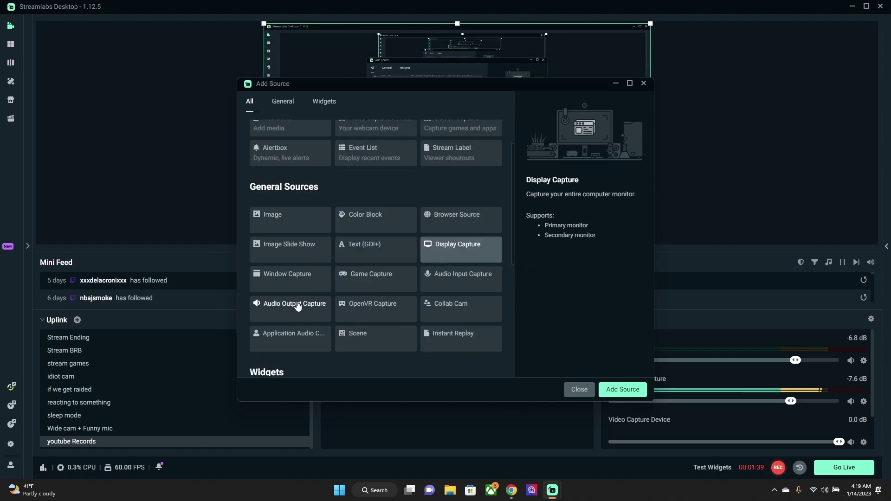
{"action": "left_click", "coordinate": [296, 307]}
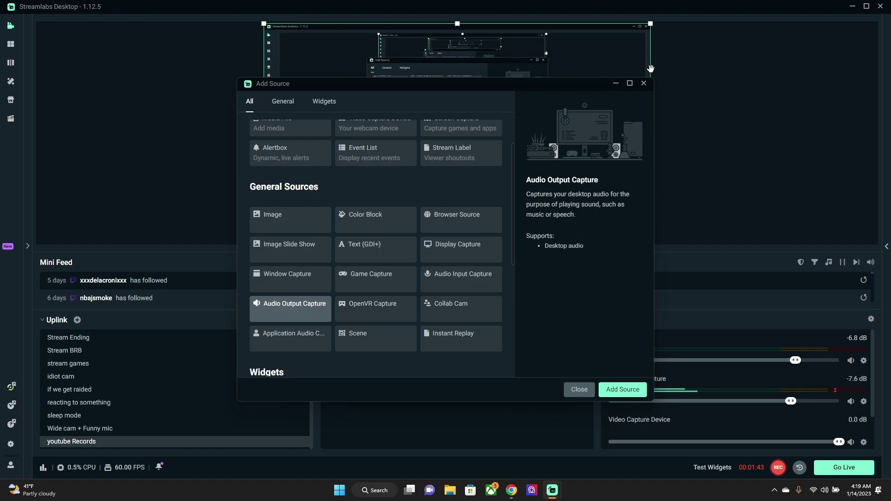
{"action": "left_click", "coordinate": [646, 83]}
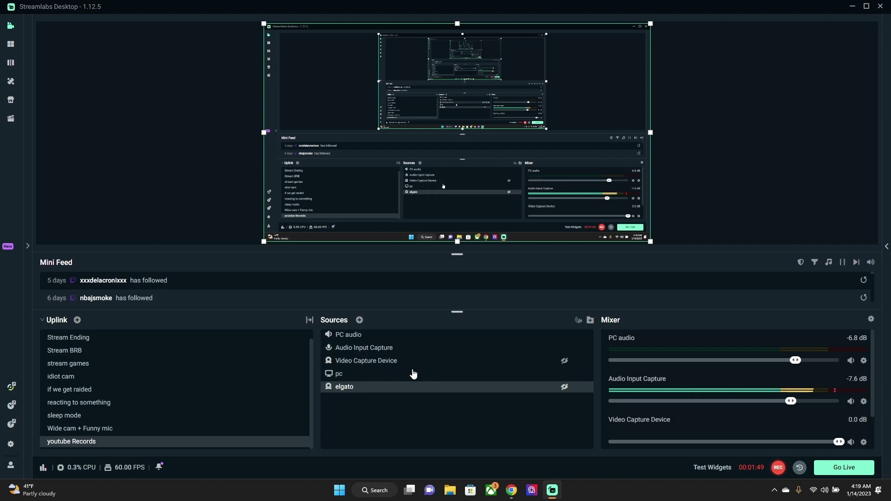
{"action": "left_click", "coordinate": [585, 375]}
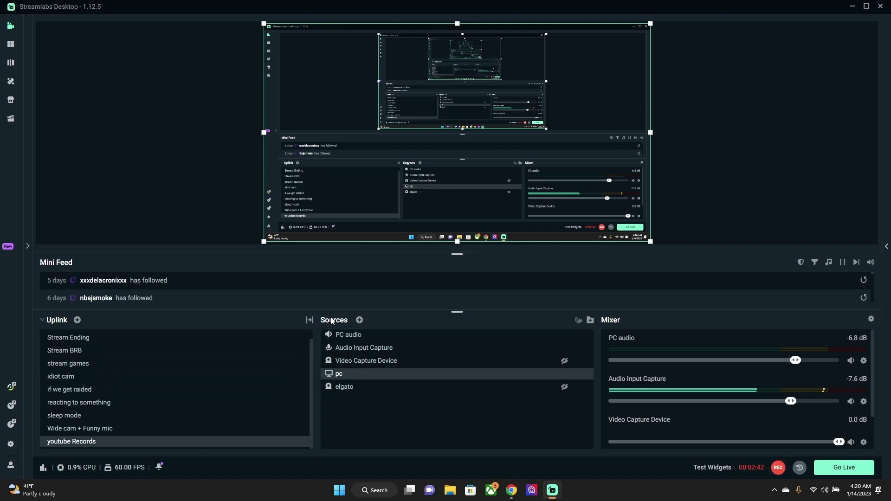
- Check the Audio Input Capture source type, then open Advanced Audio Settings for the microphone source
{"action": "left_click", "coordinate": [361, 320]}
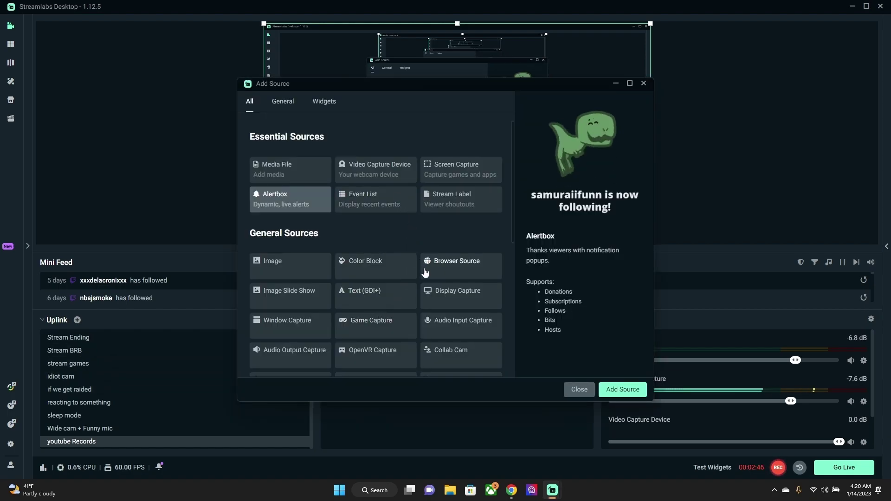
{"action": "left_click", "coordinate": [437, 327]}
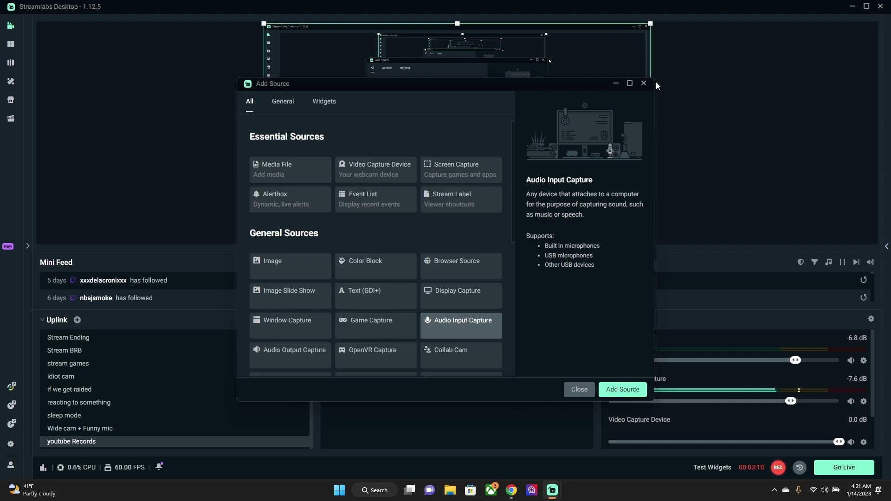
{"action": "left_click", "coordinate": [643, 83]}
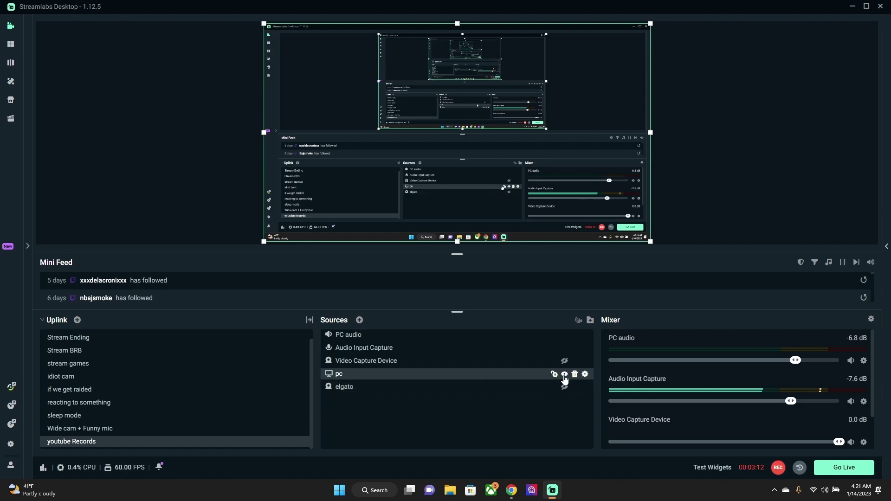
{"action": "left_click", "coordinate": [547, 348]}
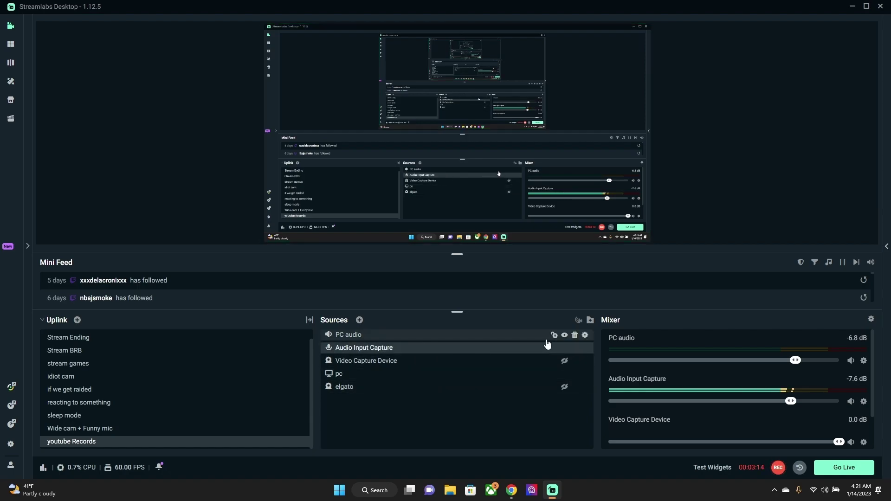
{"action": "left_click", "coordinate": [584, 348]}
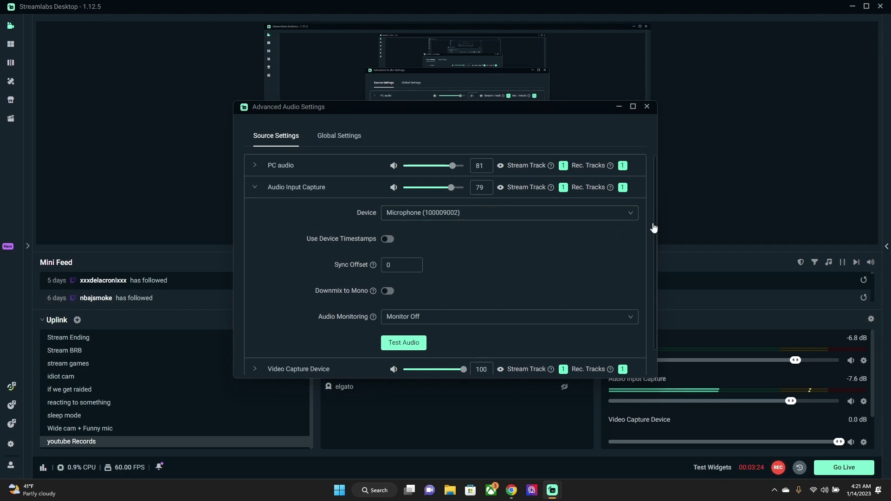
{"action": "left_click", "coordinate": [630, 214]}
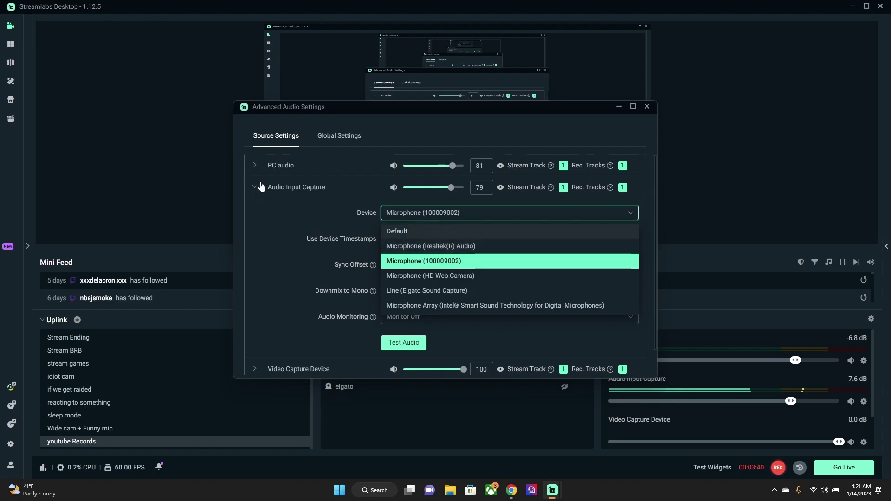
{"action": "left_click", "coordinate": [622, 212]}
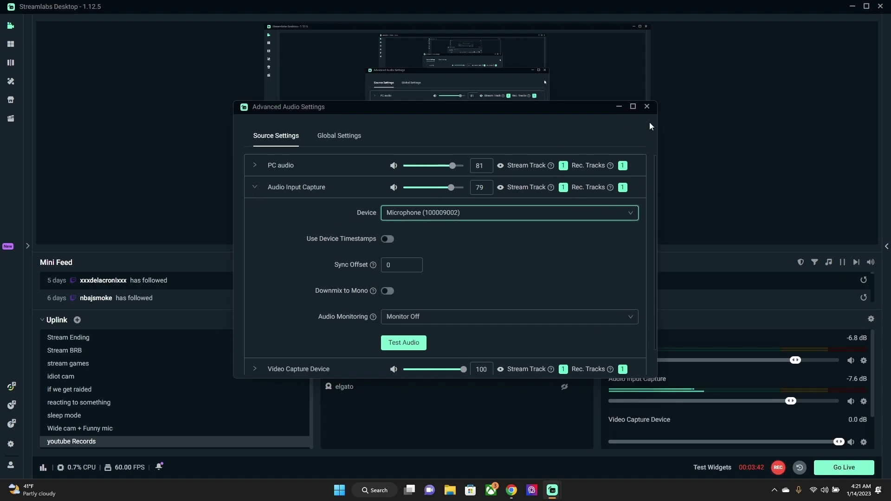
- Close the Advanced Audio Settings window to return to the editor
{"action": "left_click", "coordinate": [647, 106]}
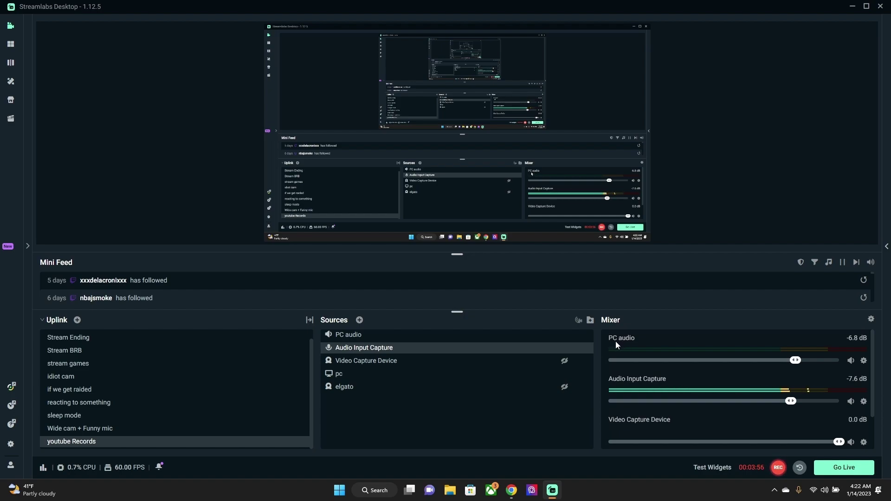
{"action": "left_click", "coordinate": [871, 320]}
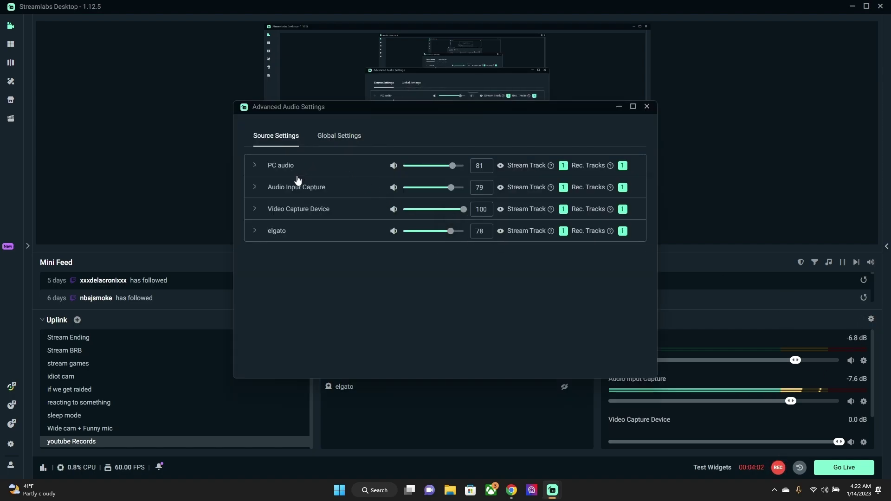
{"action": "left_click", "coordinate": [253, 187]}
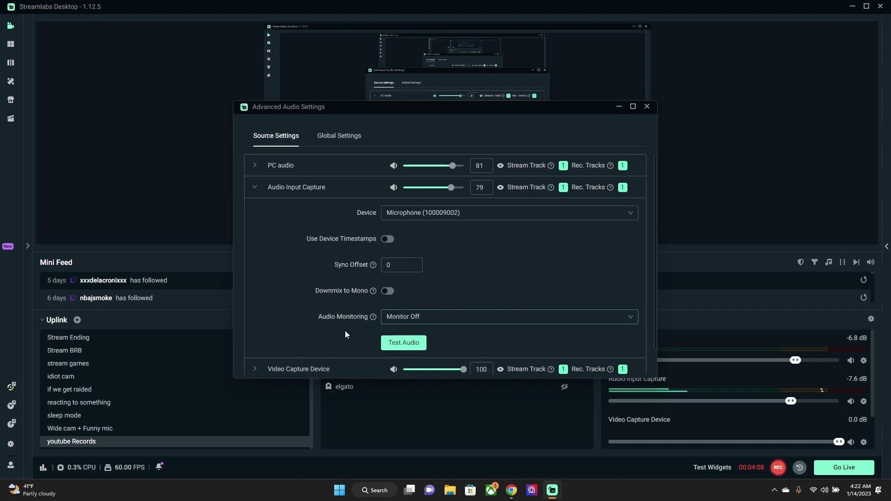
{"action": "left_click", "coordinate": [408, 320]}
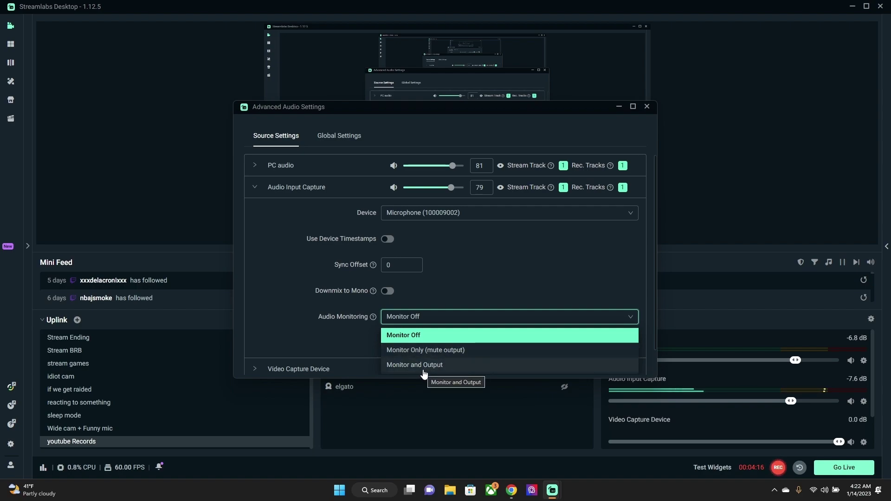
{"action": "left_click", "coordinate": [253, 188]}
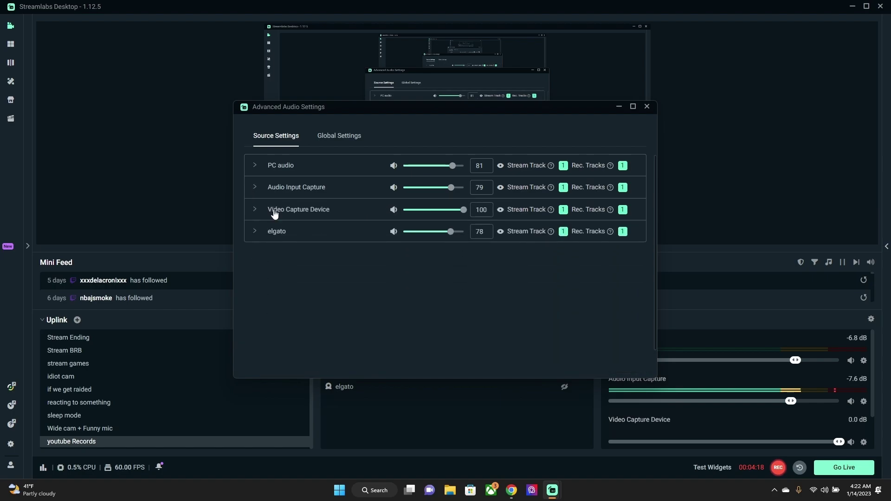
{"action": "left_click", "coordinate": [646, 107]}
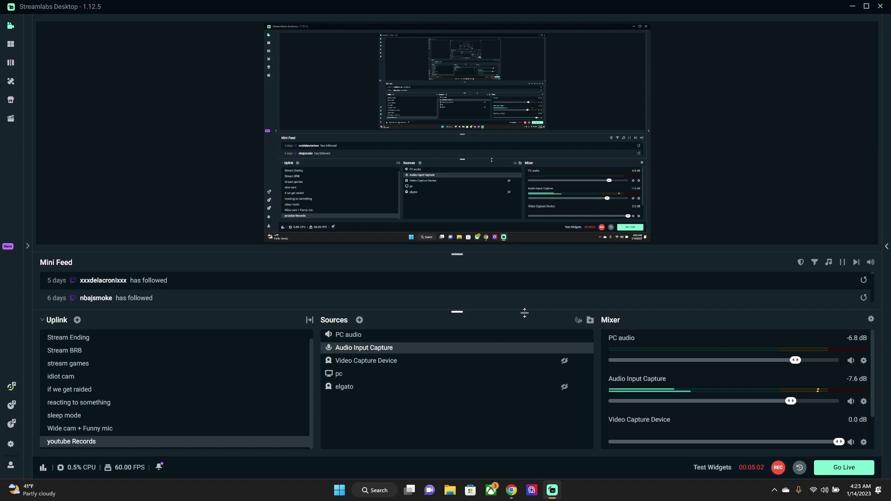
- In Chrome's Streamlabs dashboard, open the Event List widget from the All Widgets gallery
{"action": "left_click", "coordinate": [512, 490]}
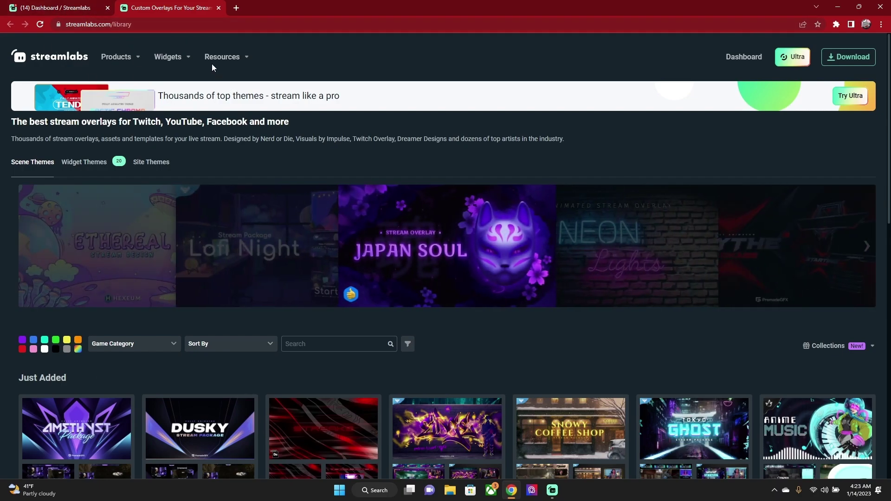
{"action": "left_click", "coordinate": [70, 8]}
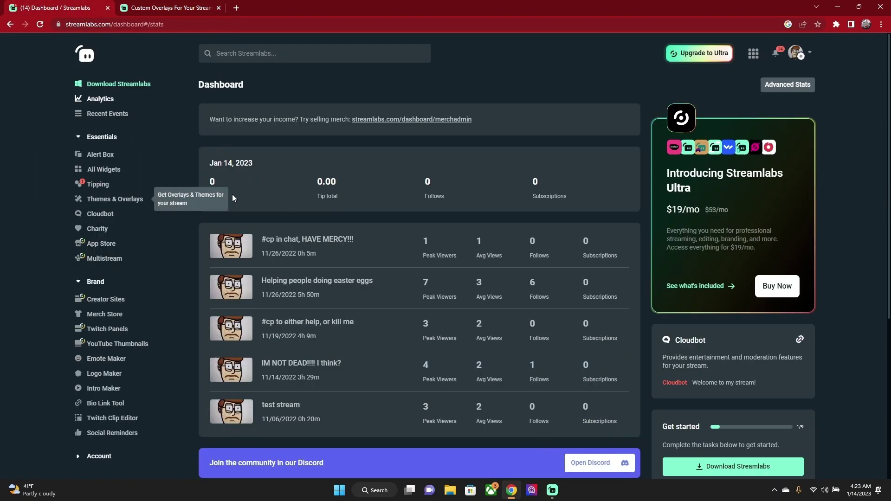
{"action": "left_click", "coordinate": [104, 160]}
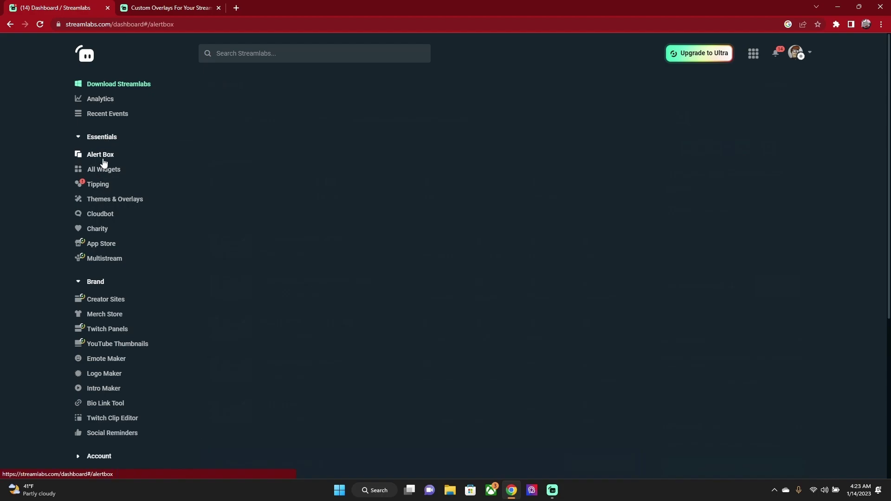
{"action": "left_click", "coordinate": [103, 170]}
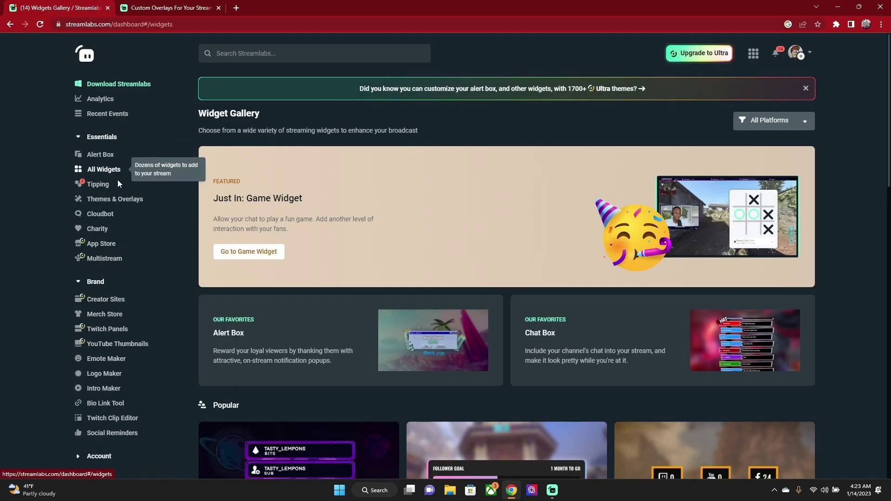
{"action": "scroll", "coordinate": [584, 246], "scroll_direction": "down", "scroll_amount": 3}
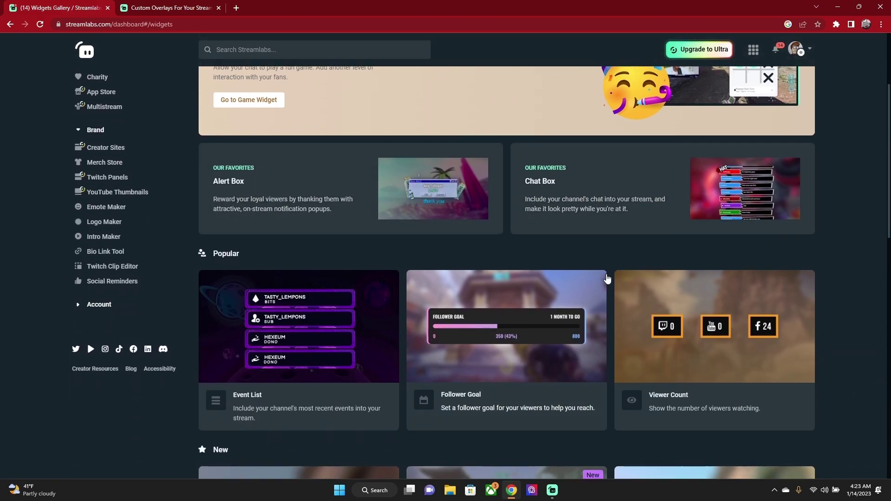
{"action": "scroll", "coordinate": [607, 279], "scroll_direction": "down", "scroll_amount": 2}
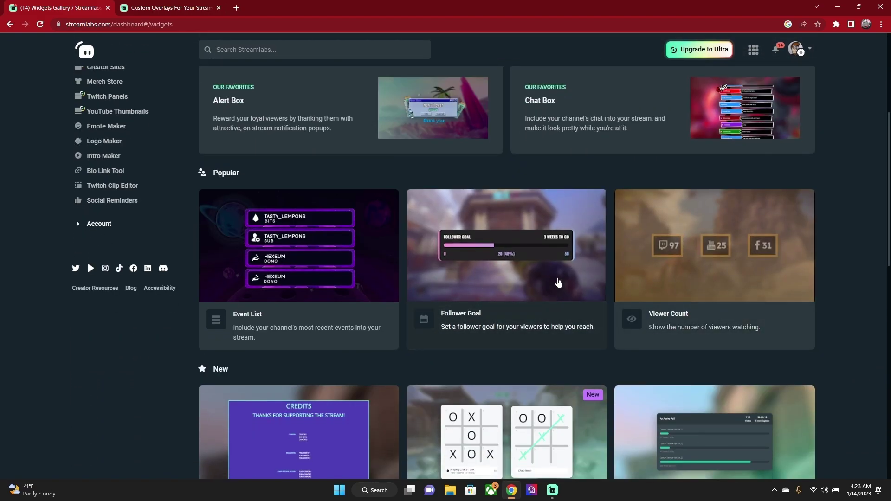
{"action": "scroll", "coordinate": [342, 304], "scroll_direction": "down", "scroll_amount": 1}
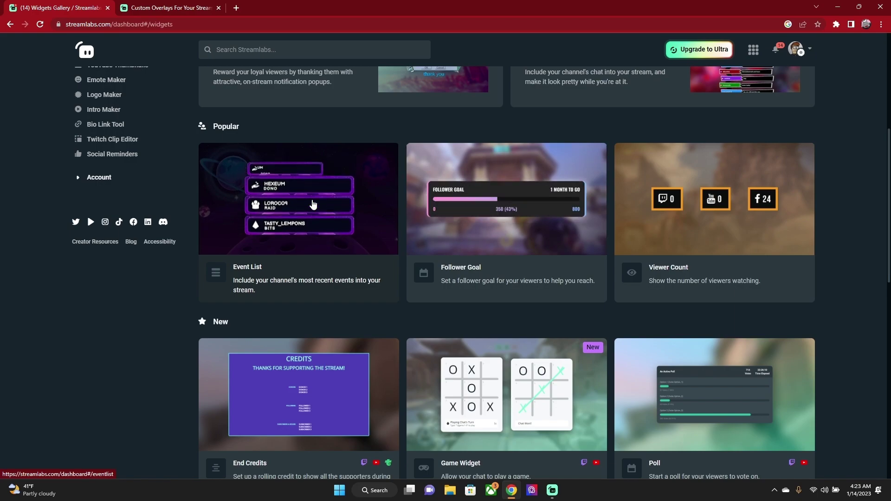
{"action": "left_click", "coordinate": [312, 205]}
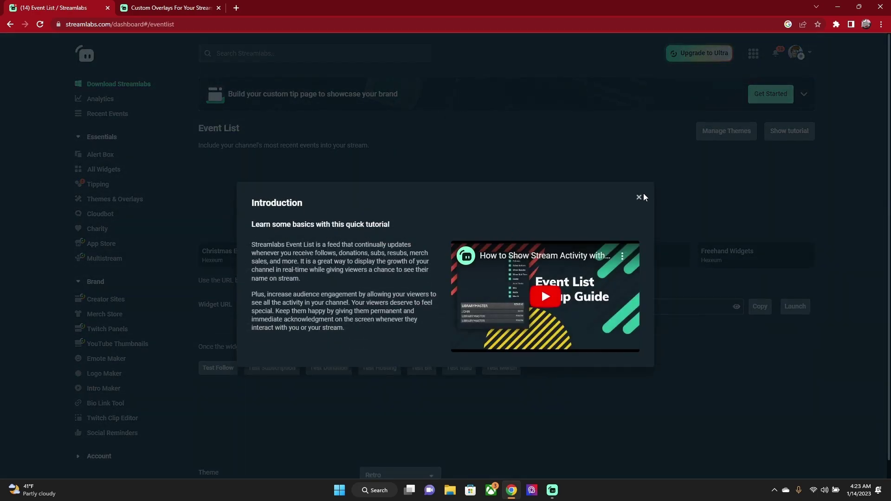
- Dismiss the Event List tutorial and save the Retro-theme Event List settings
{"action": "left_click", "coordinate": [639, 196]}
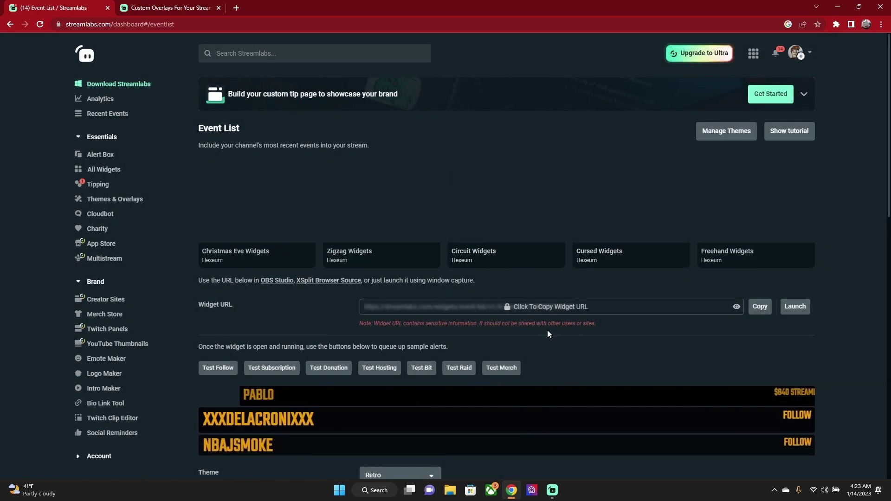
{"action": "scroll", "coordinate": [553, 336], "scroll_direction": "down", "scroll_amount": 1}
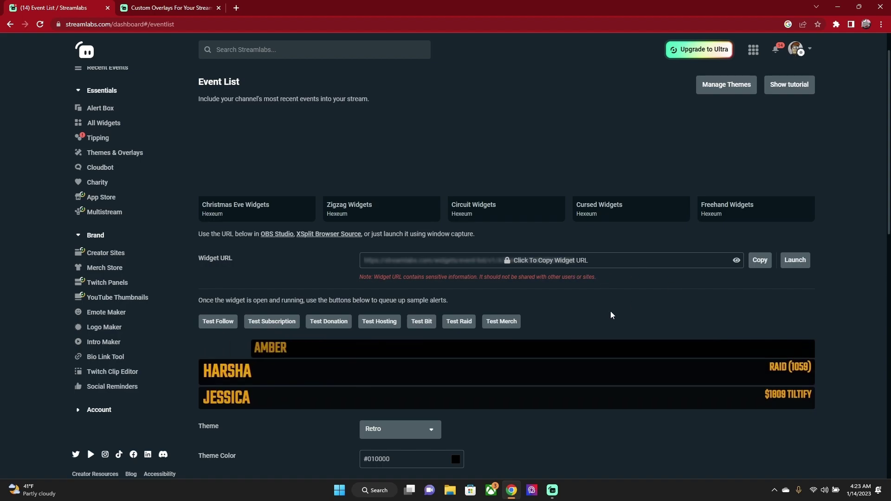
{"action": "scroll", "coordinate": [608, 307], "scroll_direction": "down", "scroll_amount": 3}
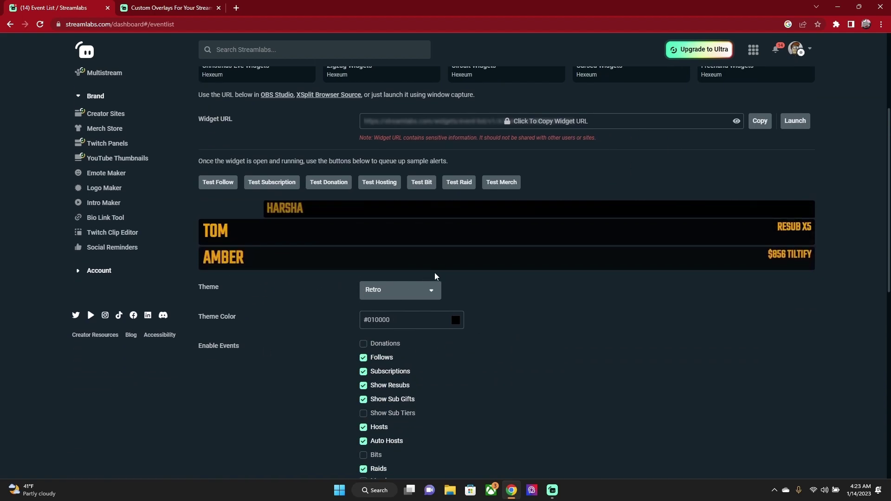
{"action": "scroll", "coordinate": [588, 347], "scroll_direction": "down", "scroll_amount": 10}
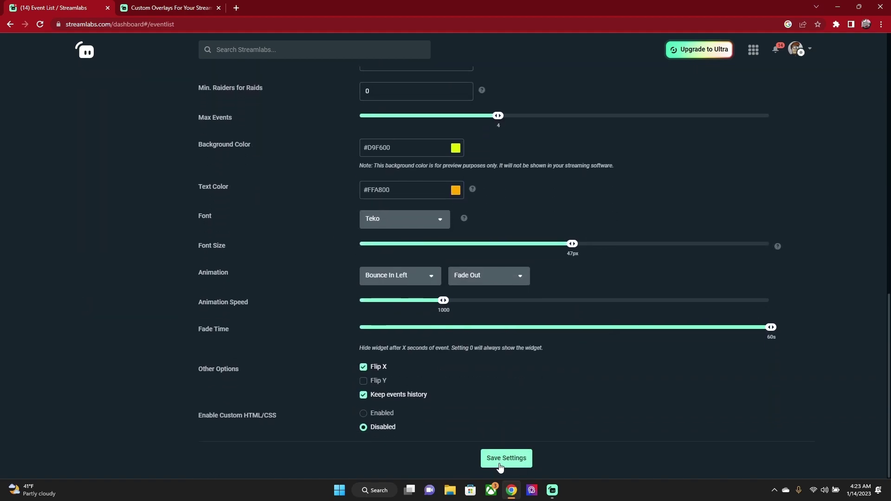
{"action": "left_click", "coordinate": [500, 464]}
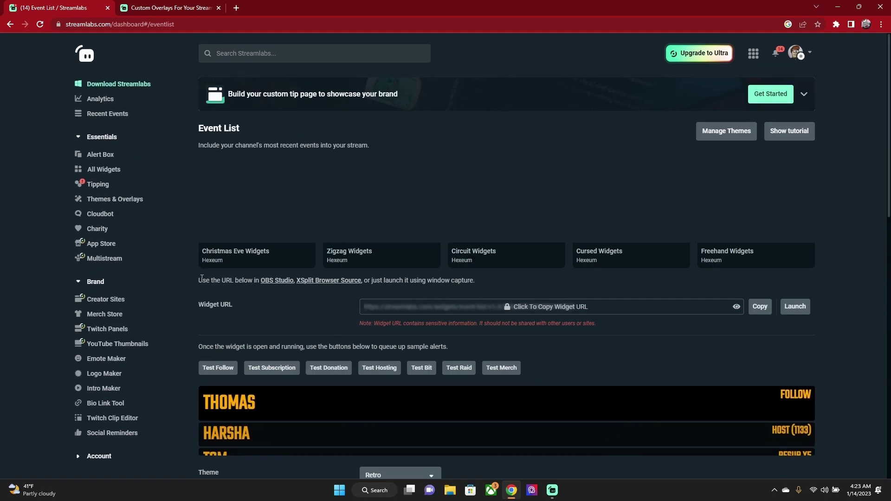
- Go back to the Alert Box widget and open its Follows alert settings
{"action": "left_click", "coordinate": [10, 24]}
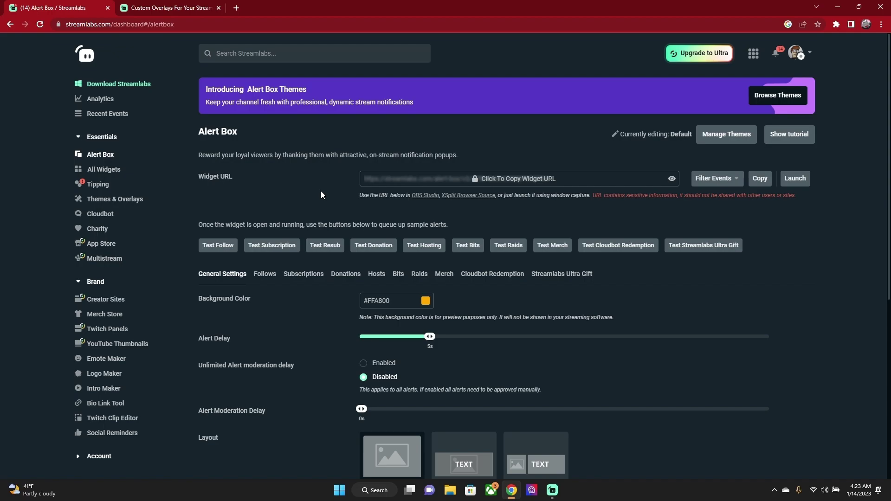
{"action": "left_click", "coordinate": [265, 274]}
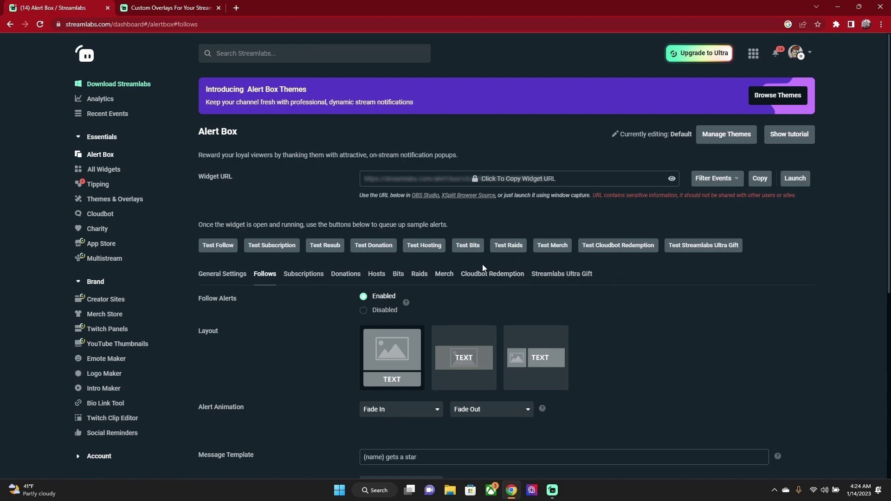
{"action": "scroll", "coordinate": [521, 297], "scroll_direction": "down", "scroll_amount": 2}
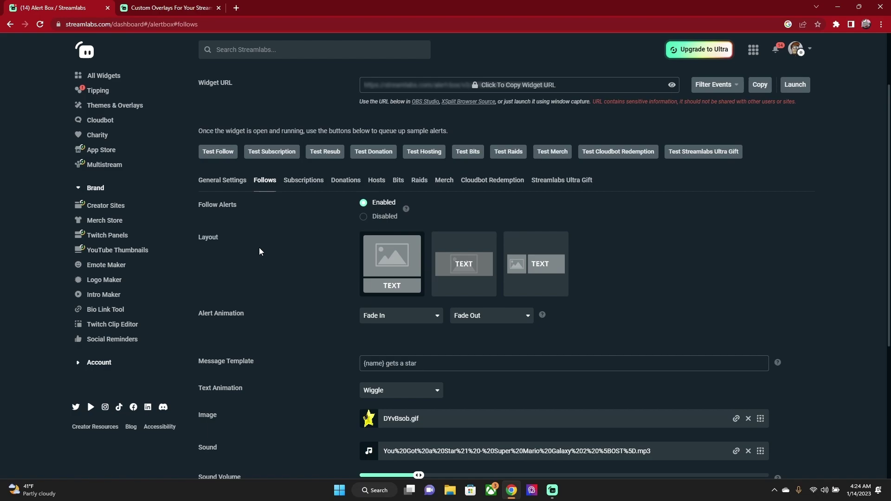
- Review the follow alert: '{name} gets a star', Wiggle text animation, 14% volume, 8s duration
{"action": "scroll", "coordinate": [261, 251], "scroll_direction": "down", "scroll_amount": 1}
{"action": "scroll", "coordinate": [306, 320], "scroll_direction": "down", "scroll_amount": 1}
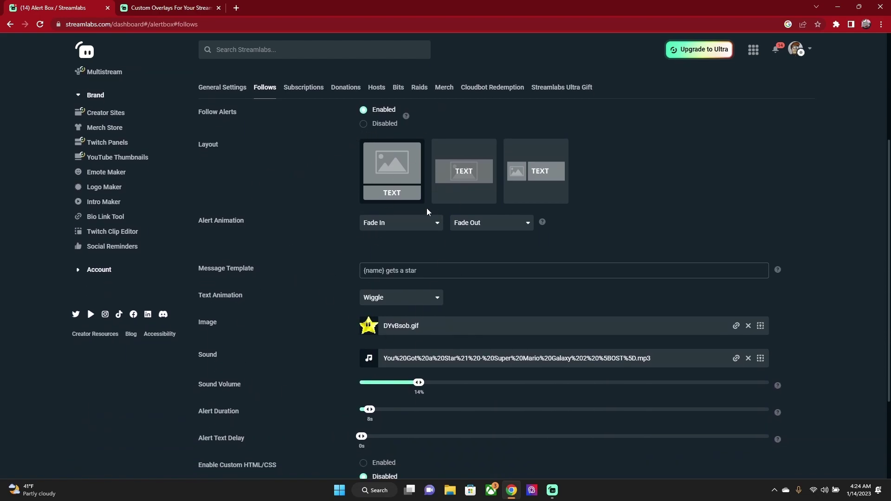
{"action": "scroll", "coordinate": [468, 289], "scroll_direction": "down", "scroll_amount": 2}
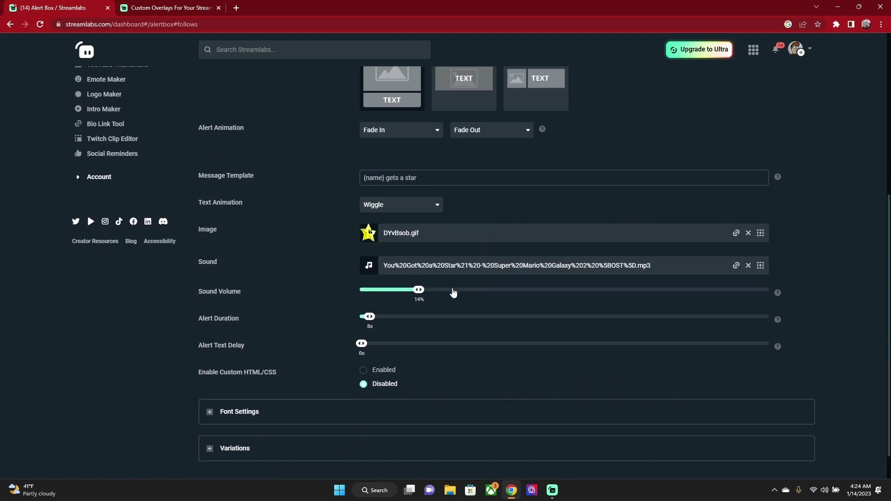
{"action": "scroll", "coordinate": [402, 261], "scroll_direction": "up", "scroll_amount": 3}
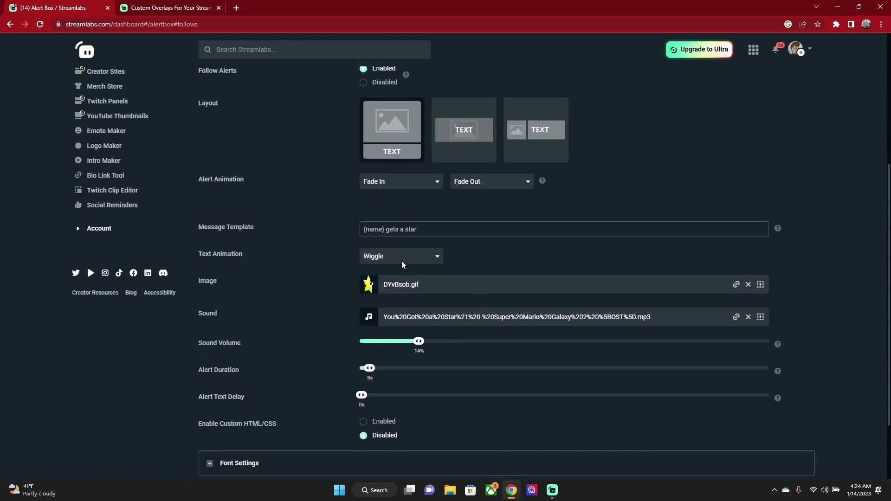
{"action": "scroll", "coordinate": [400, 260], "scroll_direction": "down", "scroll_amount": 1}
{"action": "scroll", "coordinate": [400, 260], "scroll_direction": "down", "scroll_amount": 2}
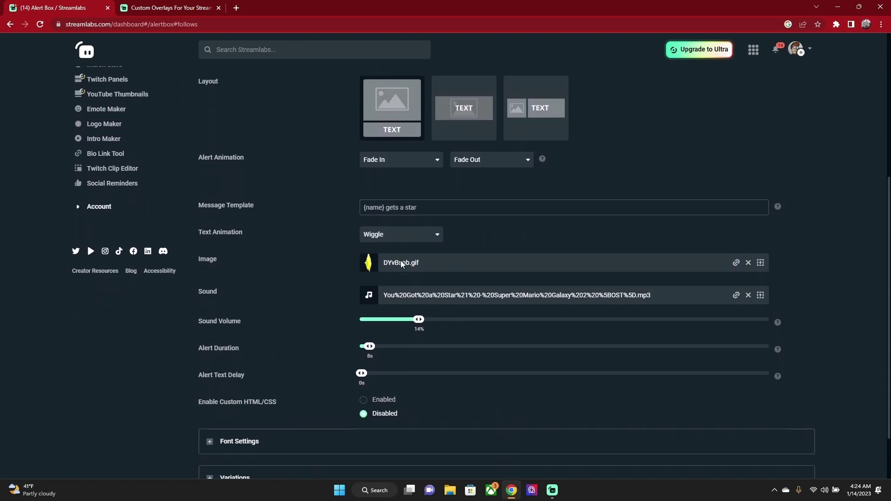
{"action": "scroll", "coordinate": [400, 260], "scroll_direction": "up", "scroll_amount": 5}
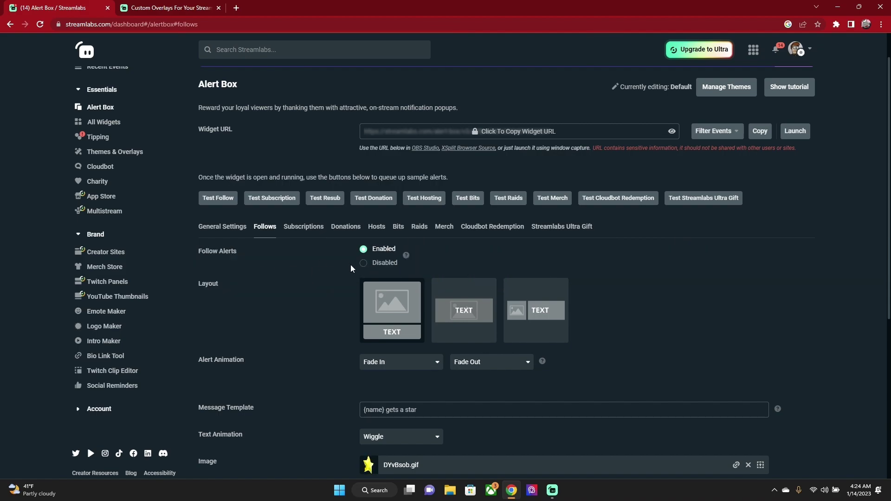
{"action": "scroll", "coordinate": [350, 264], "scroll_direction": "down", "scroll_amount": 3}
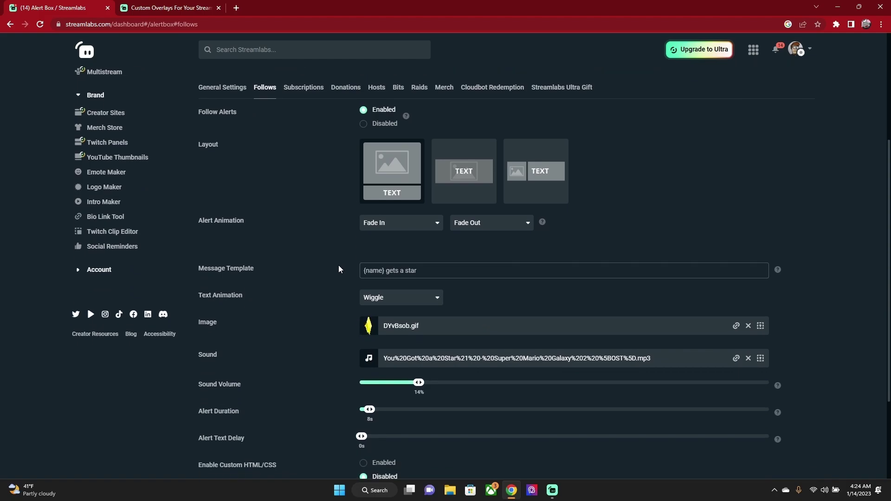
{"action": "scroll", "coordinate": [338, 266], "scroll_direction": "down", "scroll_amount": 2}
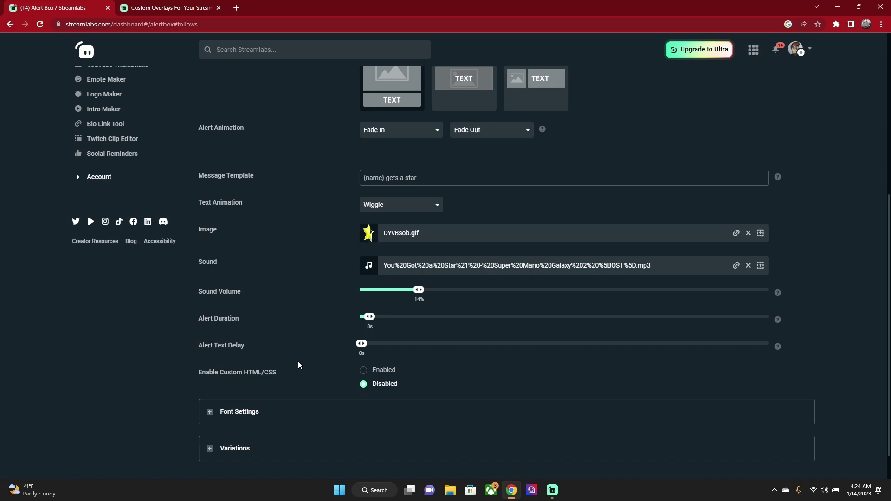
{"action": "scroll", "coordinate": [277, 364], "scroll_direction": "down", "scroll_amount": 1}
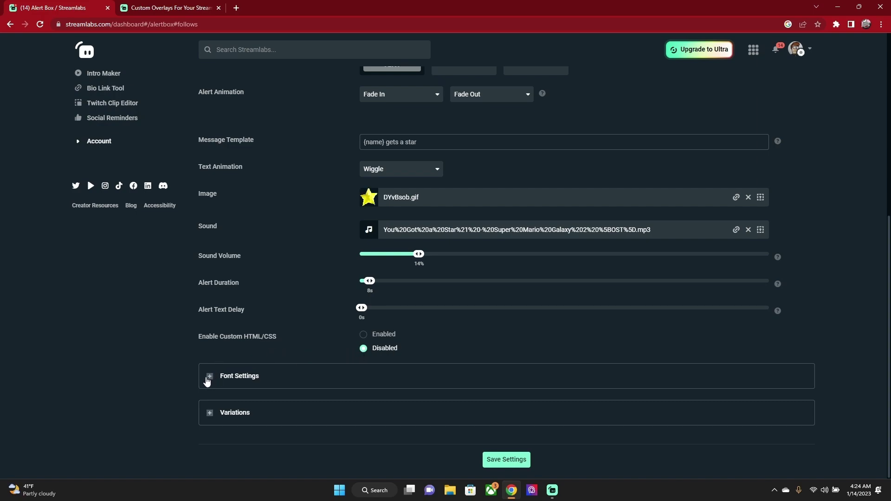
- Look through the follow alert's Variations options in the web dashboard, then collapse them
{"action": "left_click", "coordinate": [210, 414]}
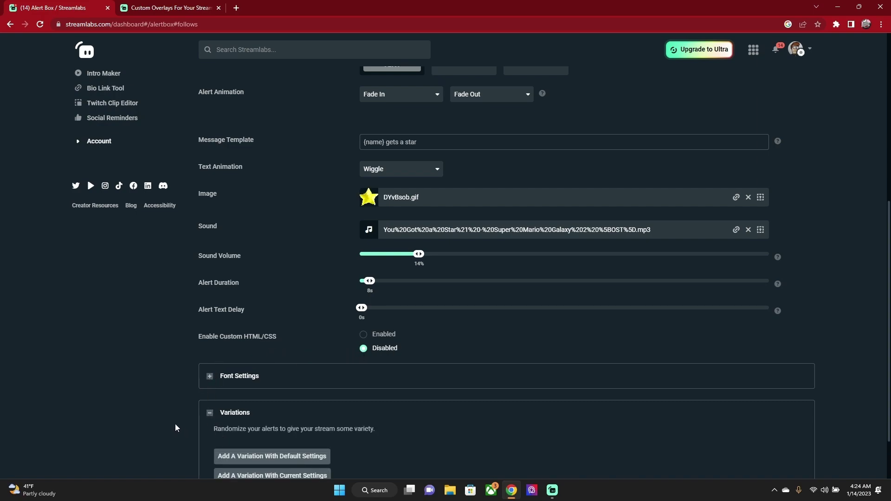
{"action": "scroll", "coordinate": [177, 424], "scroll_direction": "down", "scroll_amount": 2}
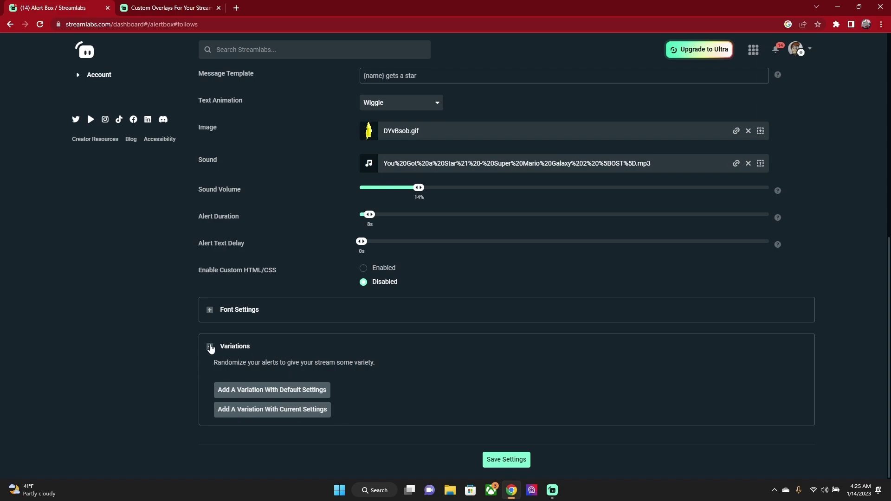
{"action": "left_click", "coordinate": [209, 346]}
- Check the follow alert's Font Settings, then return to Streamlabs Desktop
{"action": "left_click", "coordinate": [210, 377]}
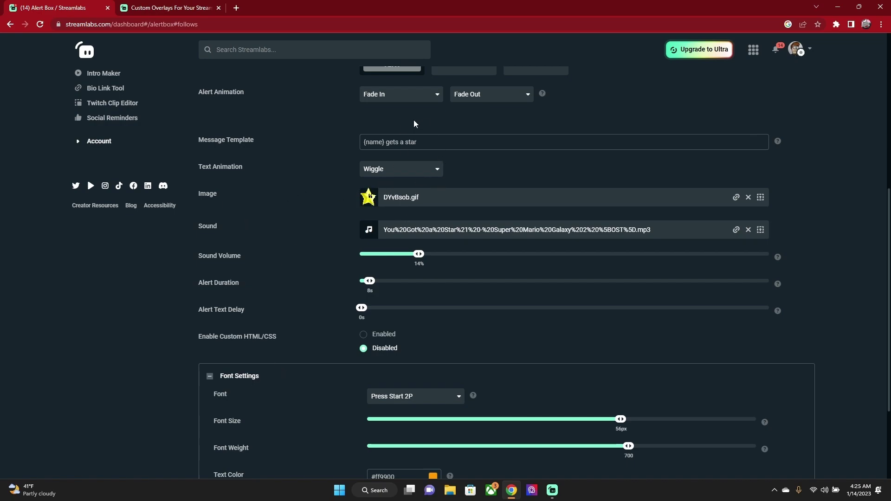
{"action": "left_click", "coordinate": [210, 376]}
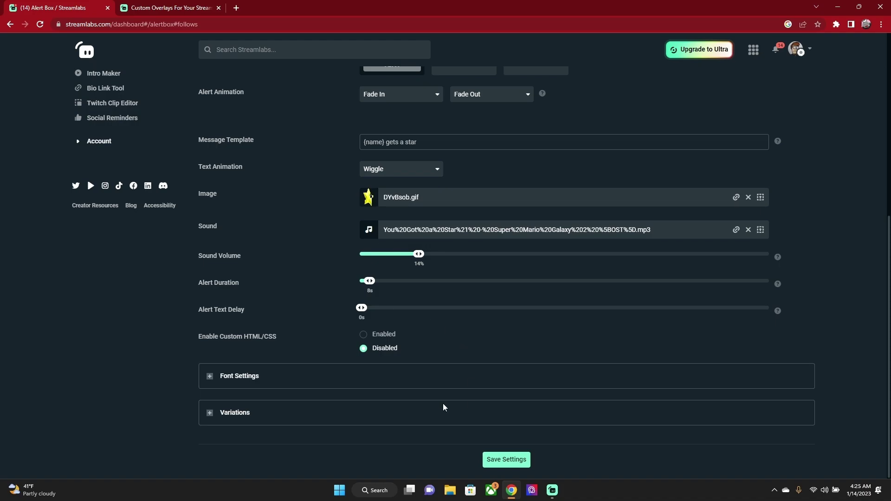
{"action": "scroll", "coordinate": [555, 346], "scroll_direction": "up", "scroll_amount": 6}
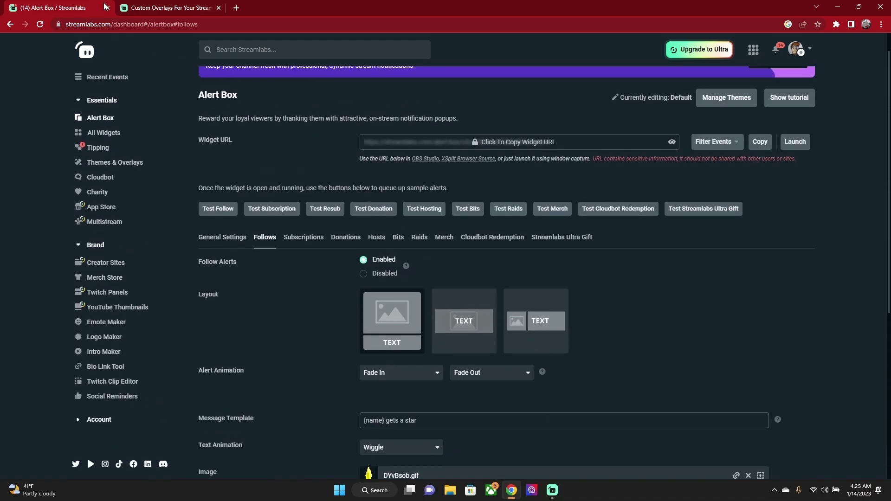
{"action": "left_click", "coordinate": [550, 489]}
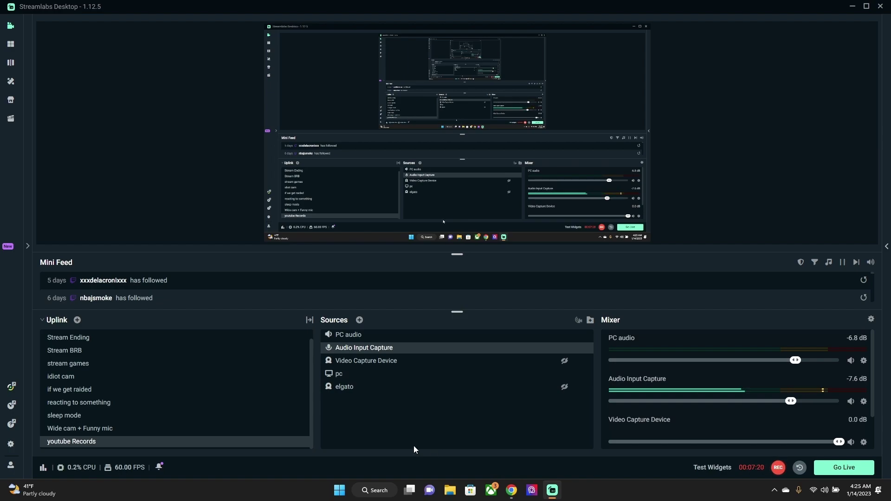
- In Add Source, compare the Event List and Alertbox widget descriptions, finishing on Alertbox
{"action": "left_click", "coordinate": [359, 320]}
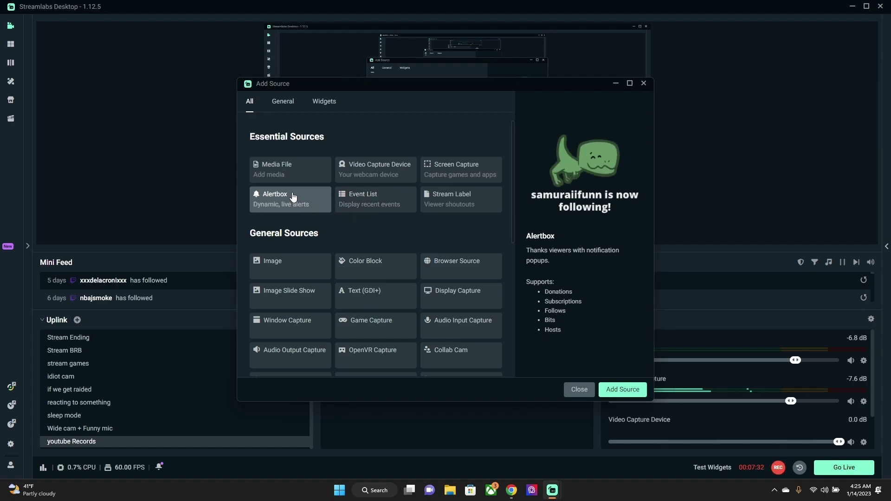
{"action": "left_click", "coordinate": [345, 205]}
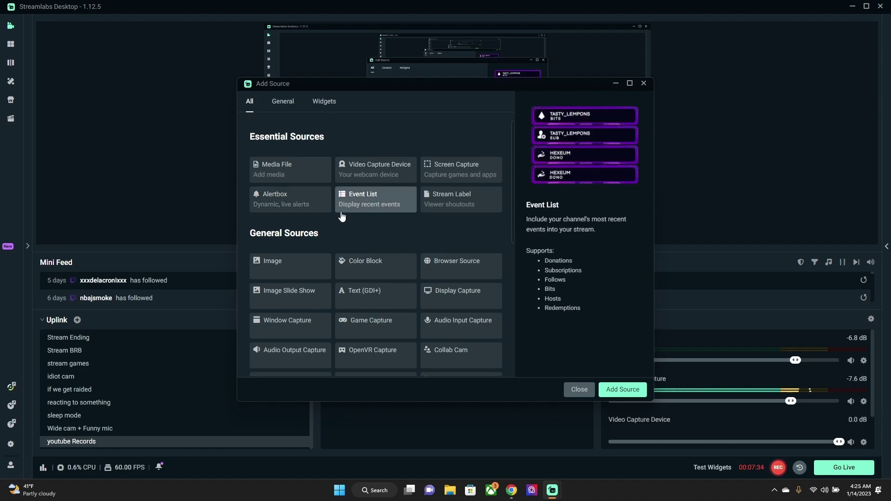
{"action": "left_click", "coordinate": [330, 210]}
{"action": "left_click", "coordinate": [337, 209]}
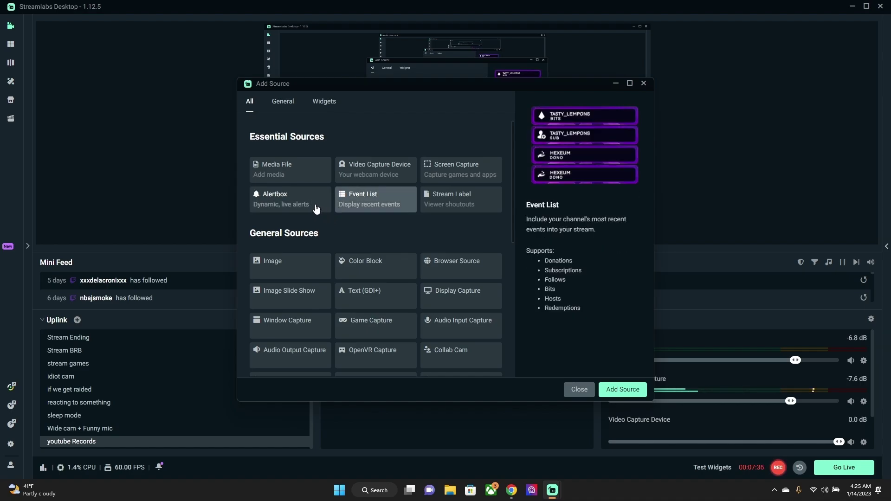
{"action": "left_click", "coordinate": [329, 210]}
{"action": "left_click", "coordinate": [337, 209]}
{"action": "left_click", "coordinate": [327, 209]}
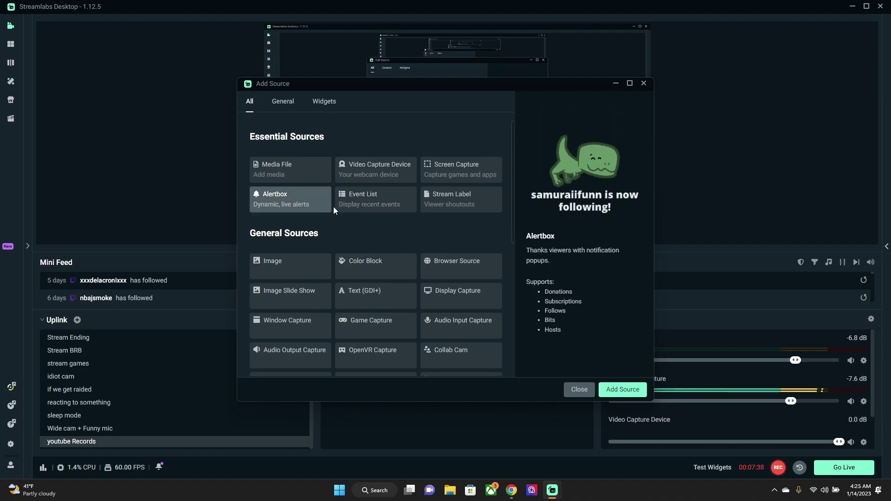
{"action": "left_click", "coordinate": [337, 208]}
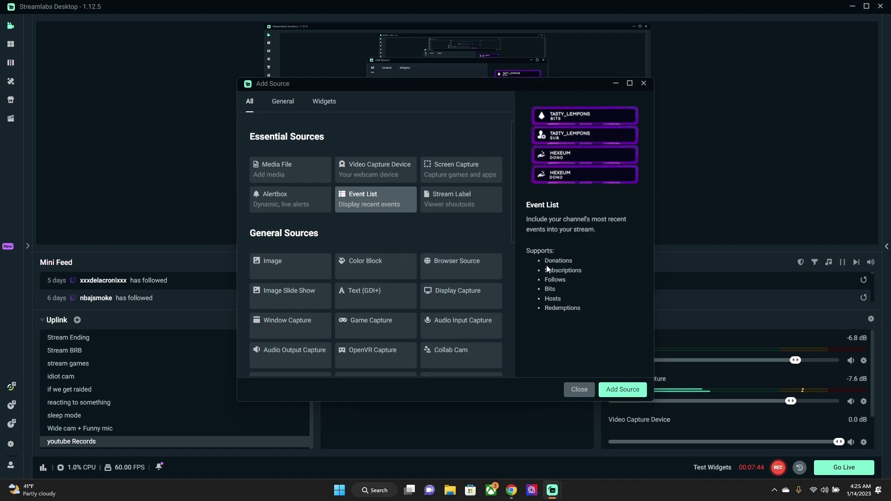
{"action": "left_click", "coordinate": [304, 208]}
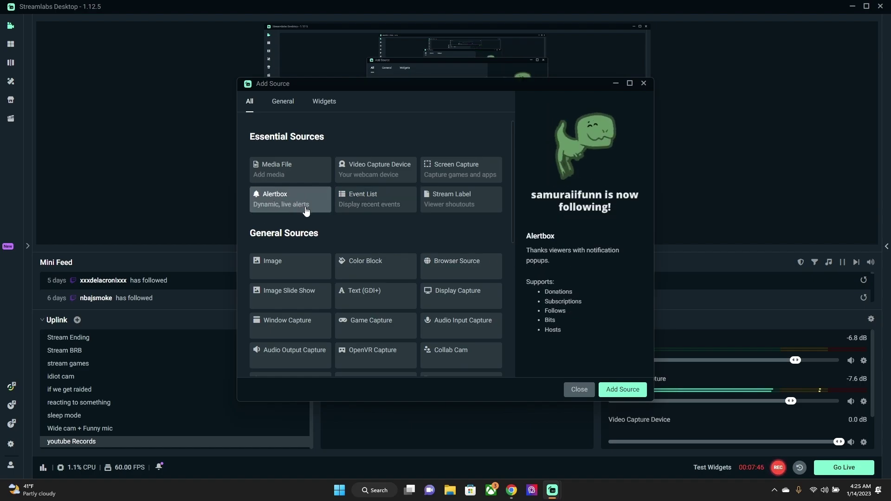
- Dismiss the Add Source dialog, leaving the youtube Records scene's five sources untouched
{"action": "left_click", "coordinate": [569, 389]}
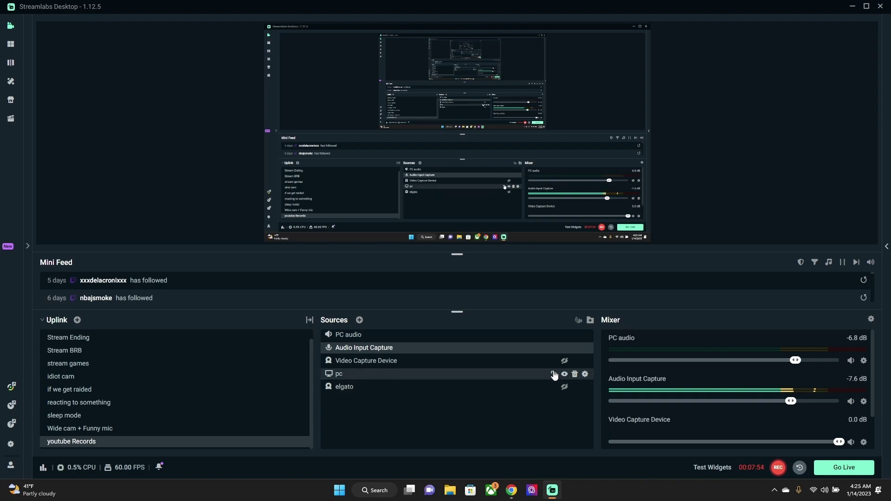